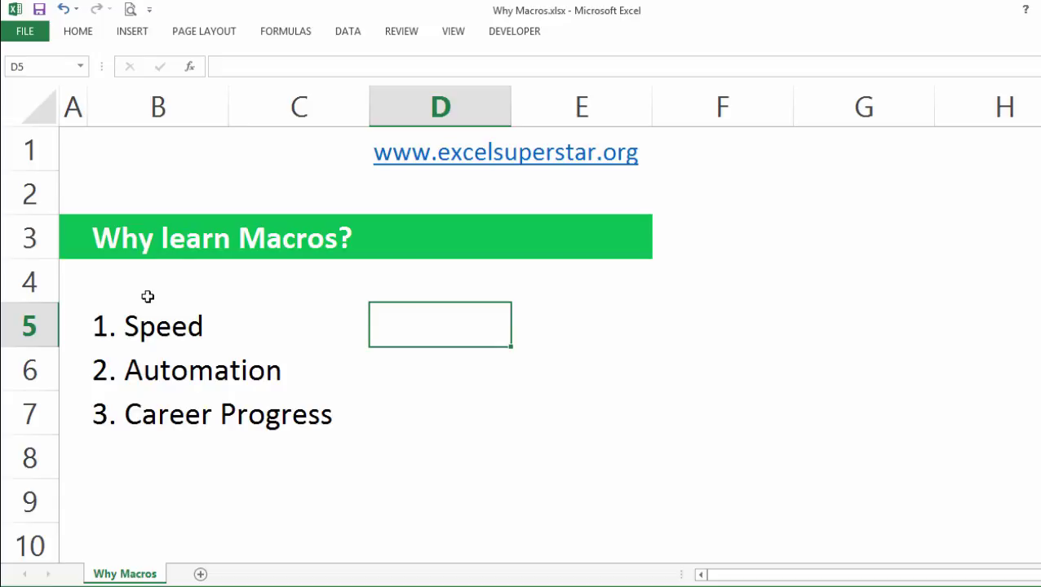
Make the '1. Speed' entry in cell B5 of the Why learn Macros list bold.
left_click(157, 322)
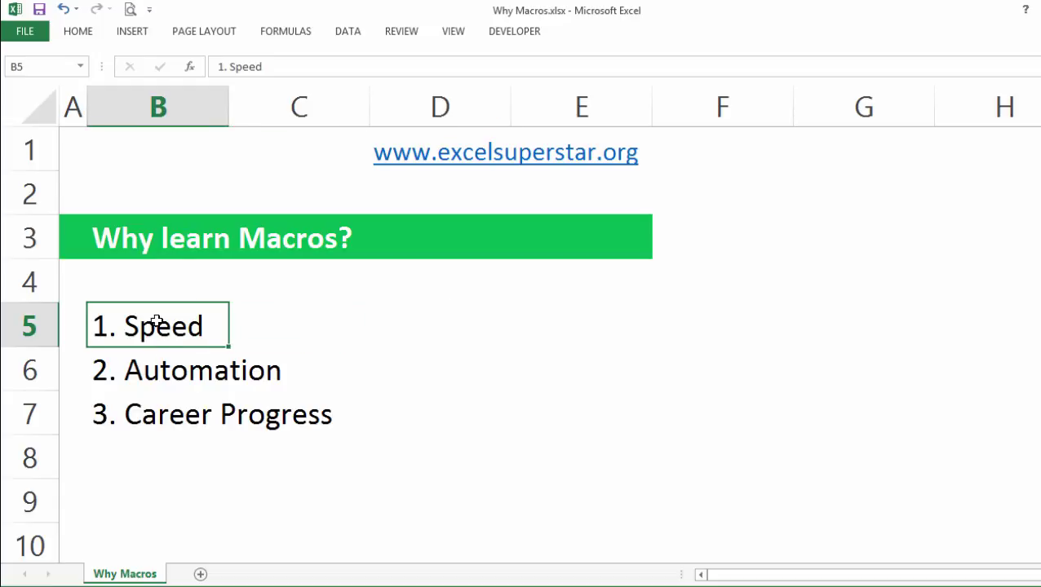
left_click(162, 367)
left_click(150, 412)
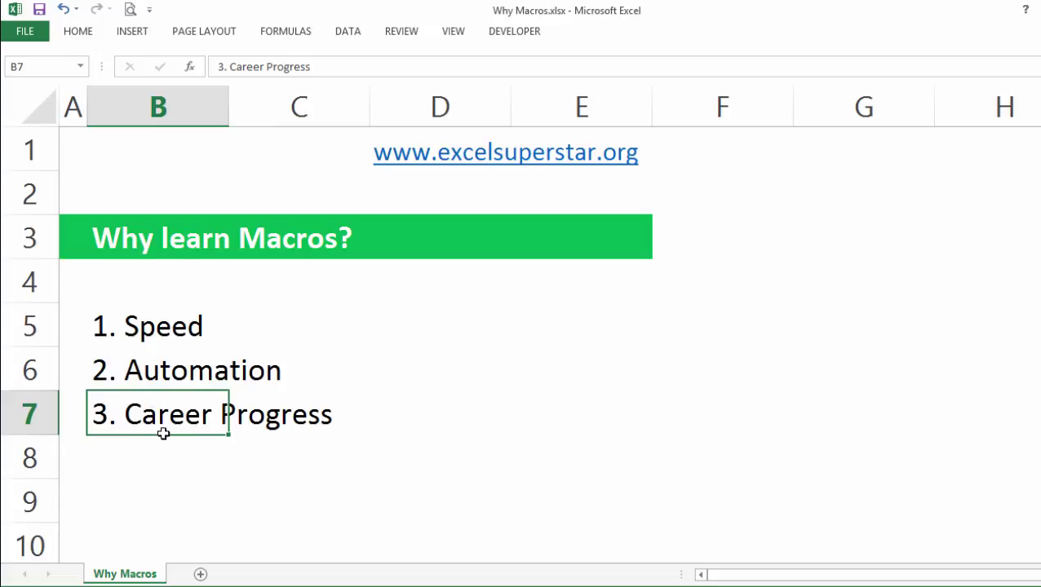
left_click(159, 471)
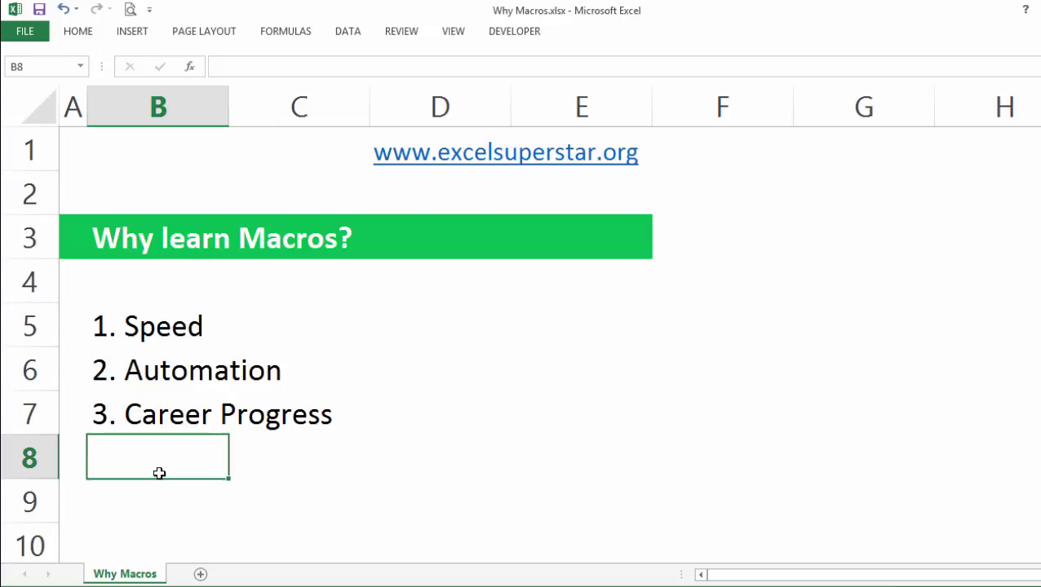
key("Up")
key("Up")
key("Up")
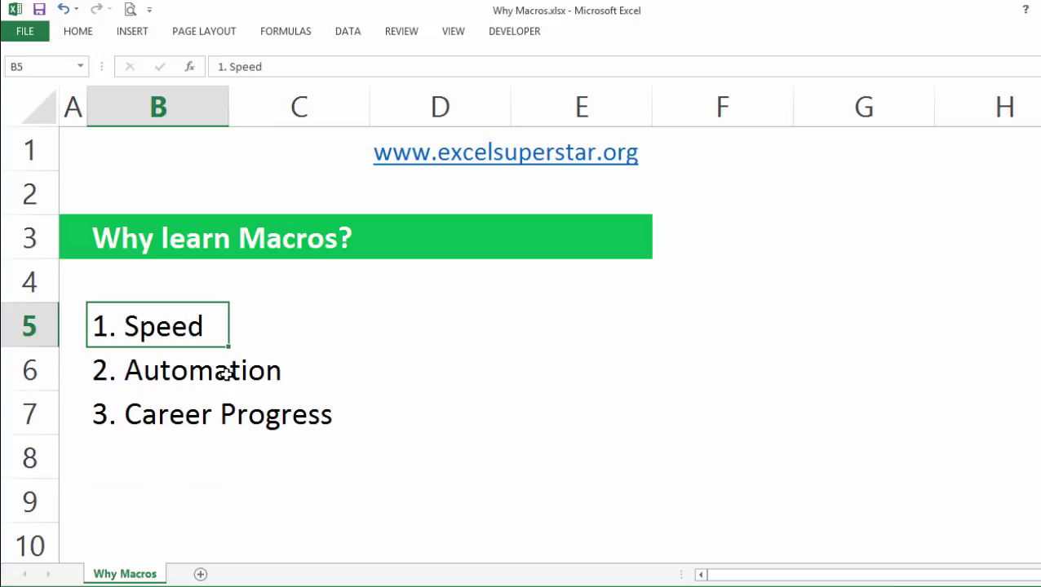
key("ctrl+b")
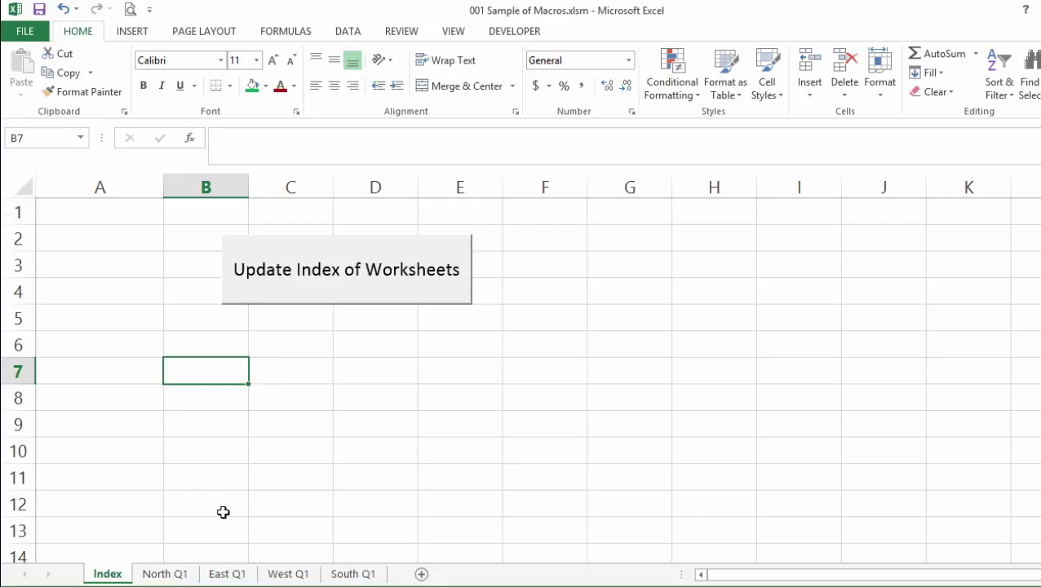
left_click(175, 576)
left_click(218, 576)
left_click(294, 576)
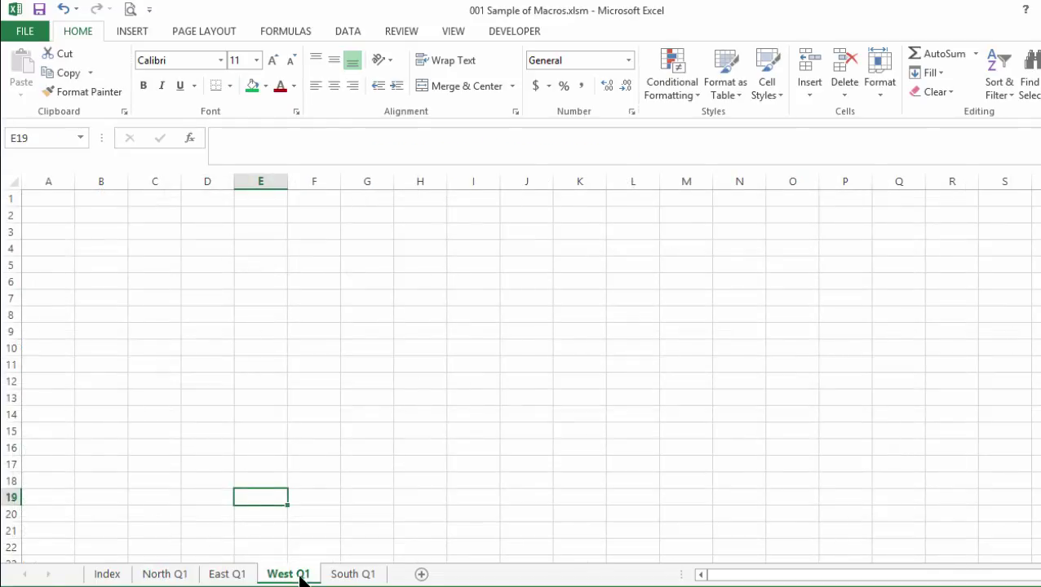
left_click(162, 575)
left_click(241, 578)
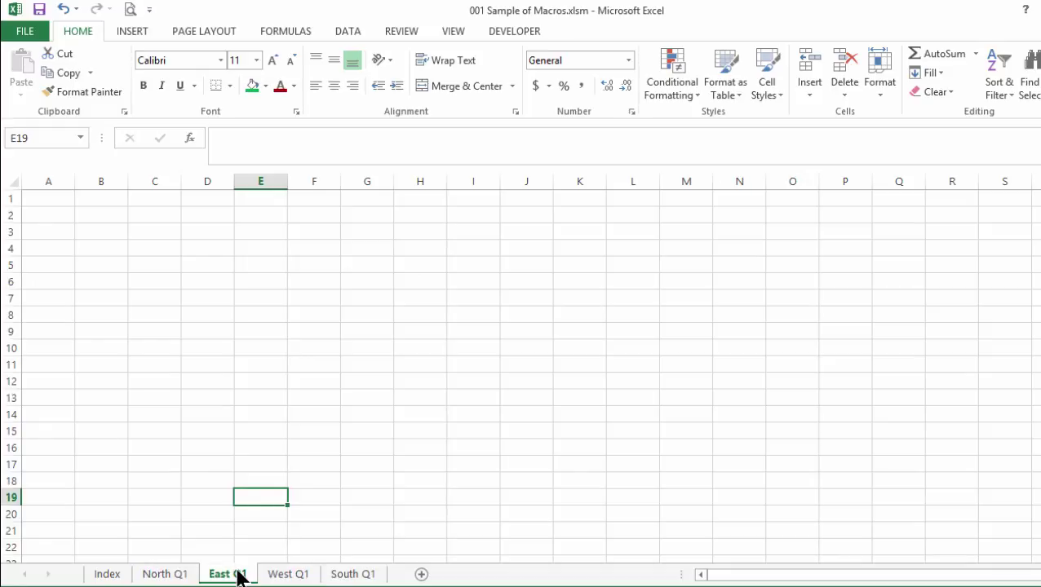
left_click(269, 575)
left_click(363, 576)
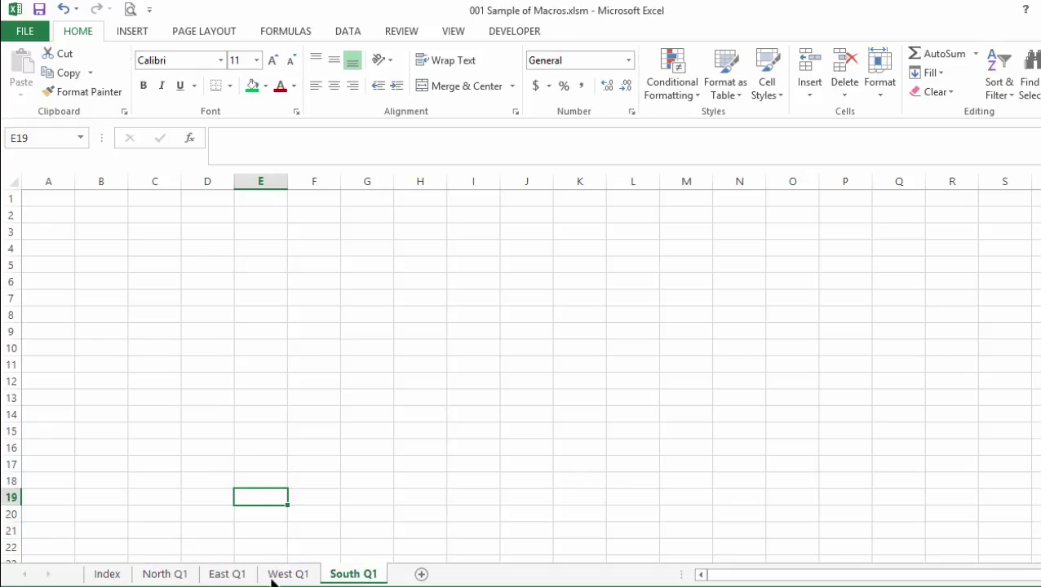
left_click(107, 577)
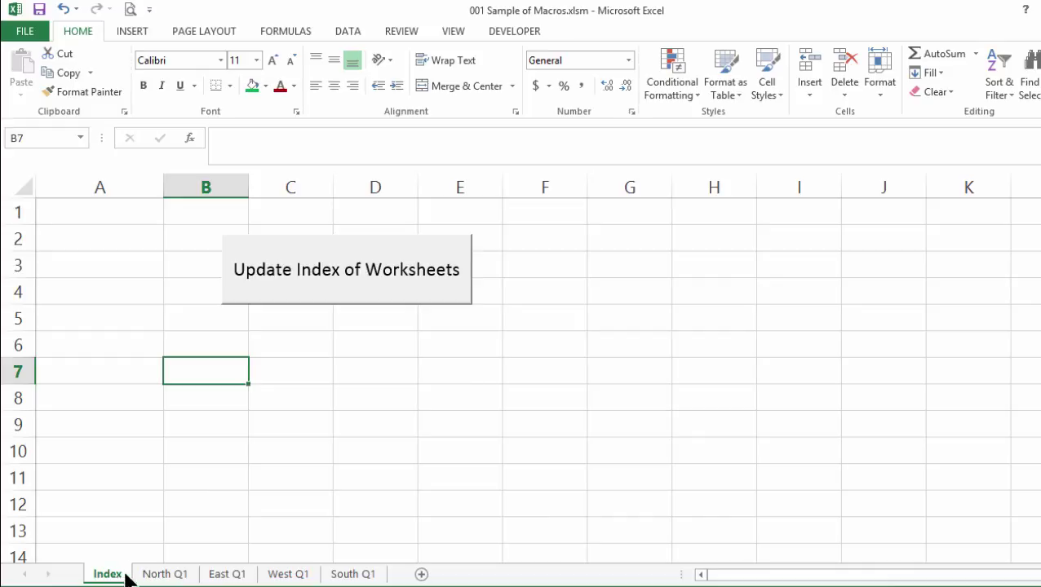
left_click(164, 577)
left_click(221, 576)
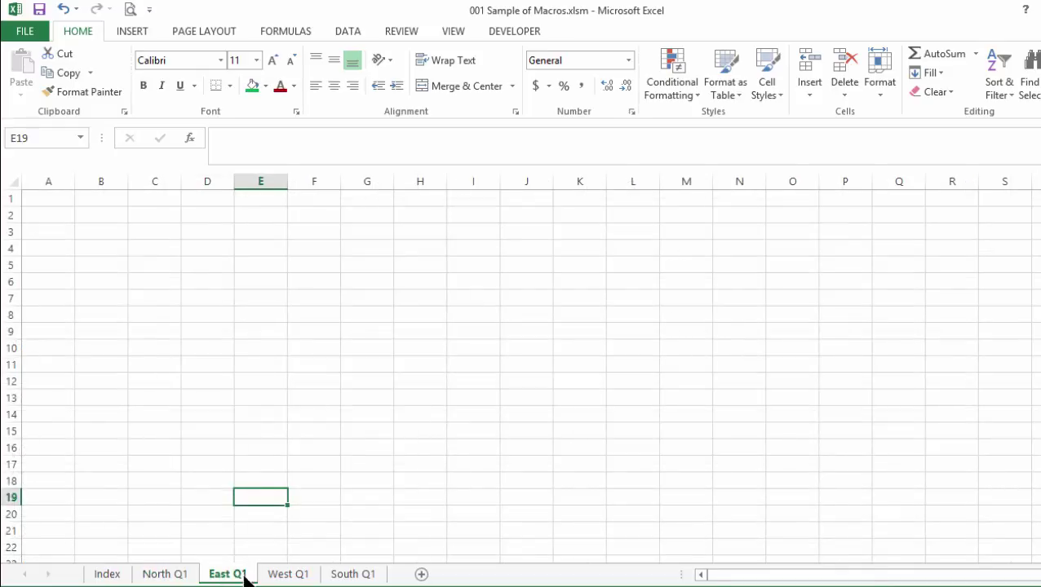
left_click(281, 576)
left_click(344, 575)
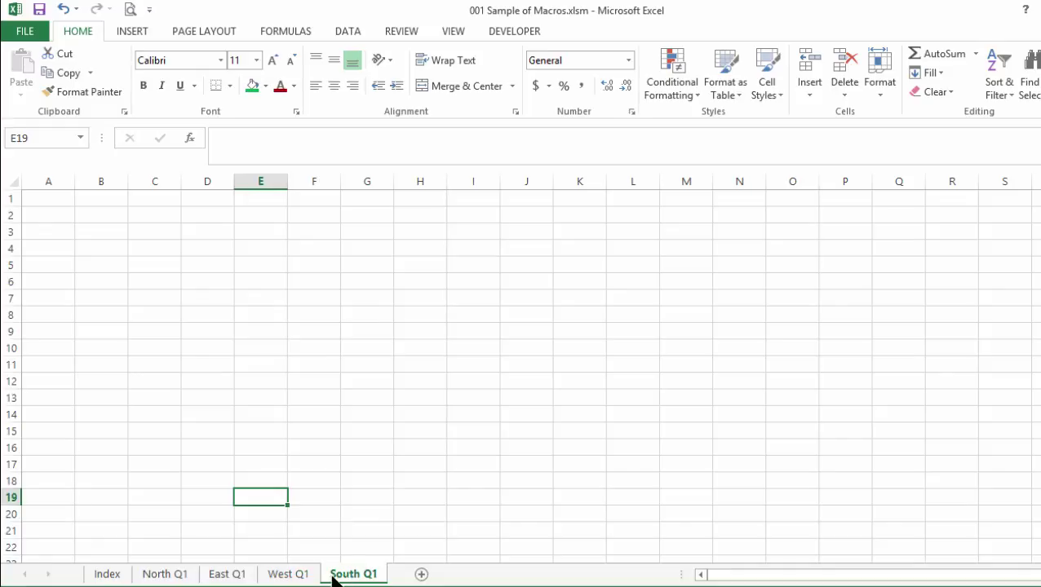
left_click(107, 576)
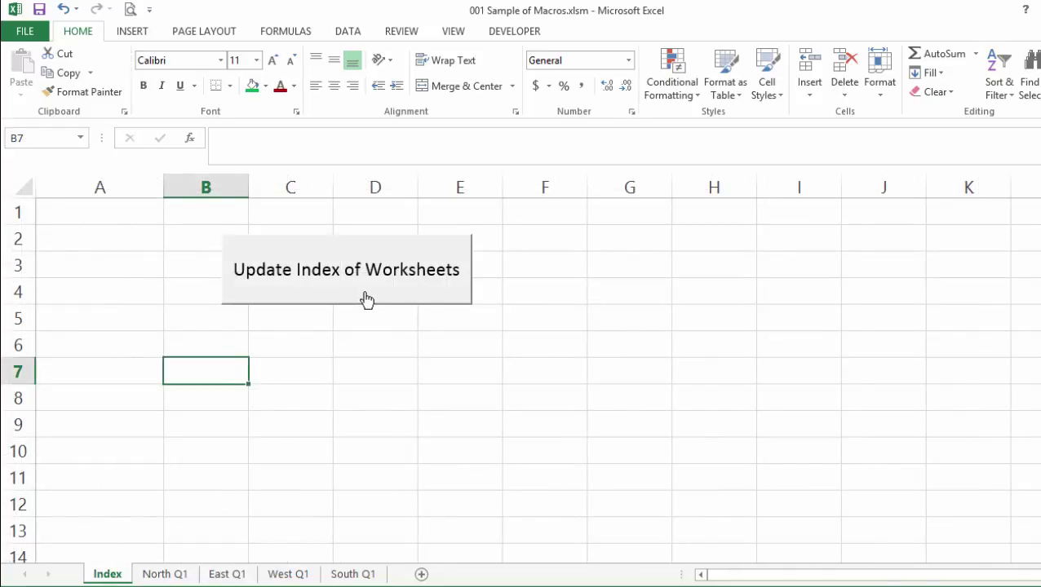
Run Update Index of Worksheets, then check the North Q1 and South Q1 hyperlinks.
left_click(302, 288)
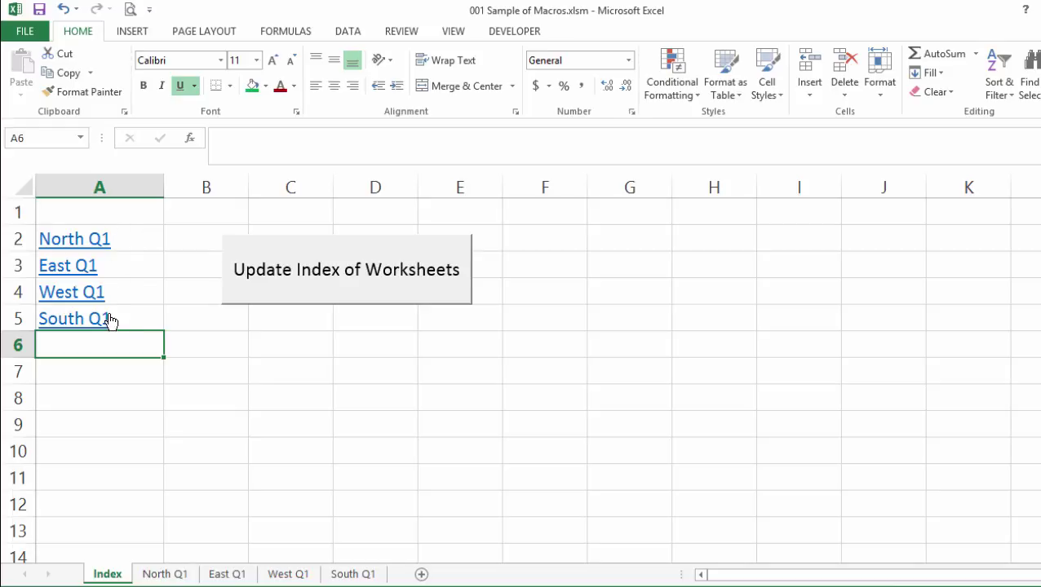
left_click(73, 242)
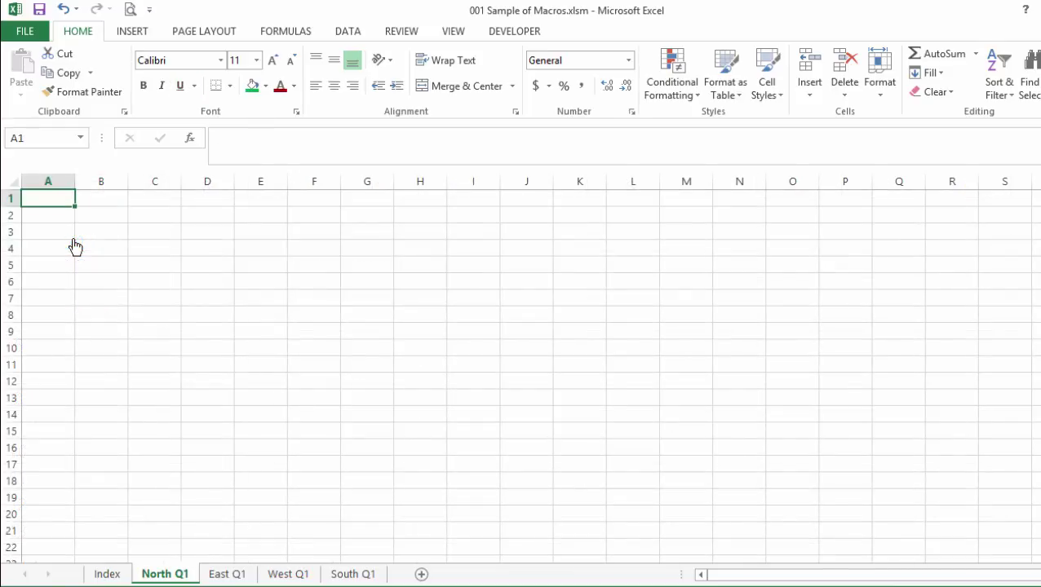
left_click(107, 574)
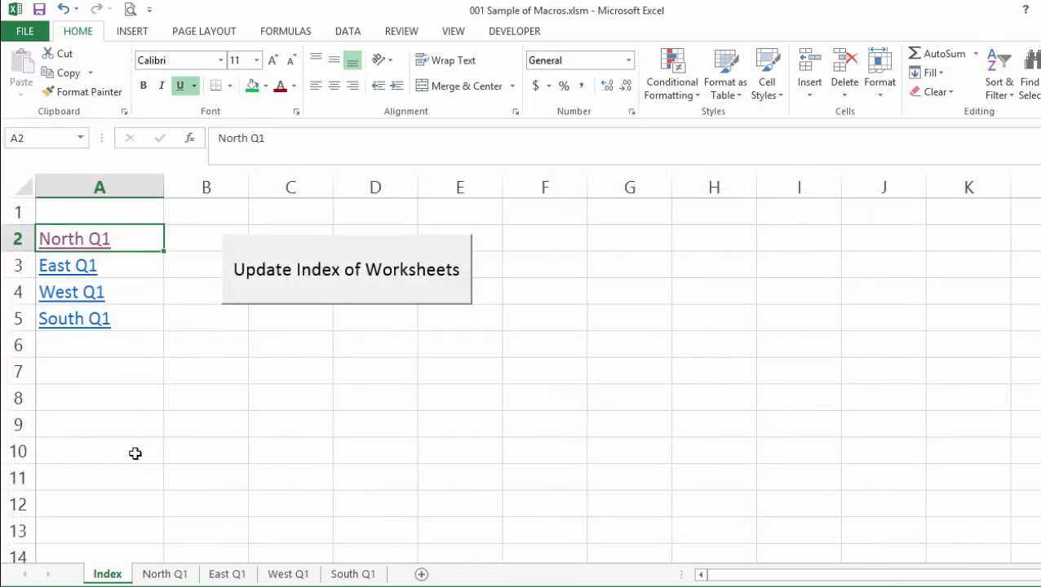
left_click(72, 323)
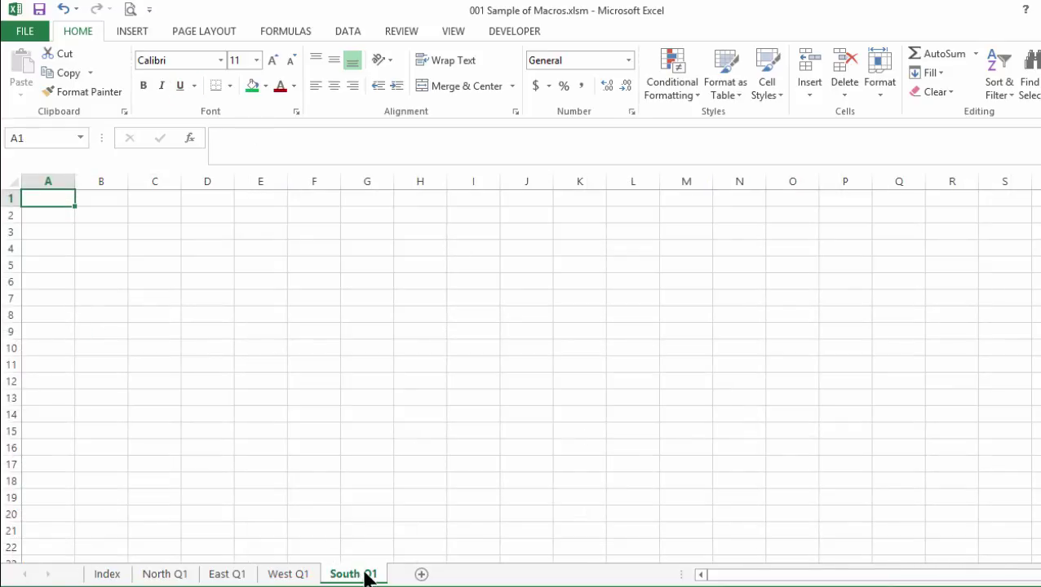
left_click(119, 575)
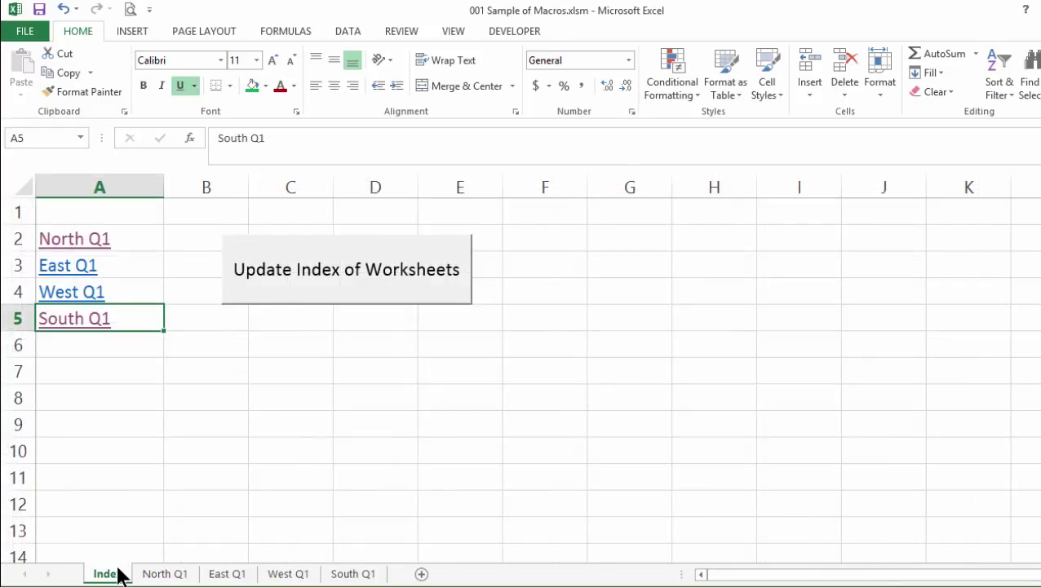
left_click(125, 372)
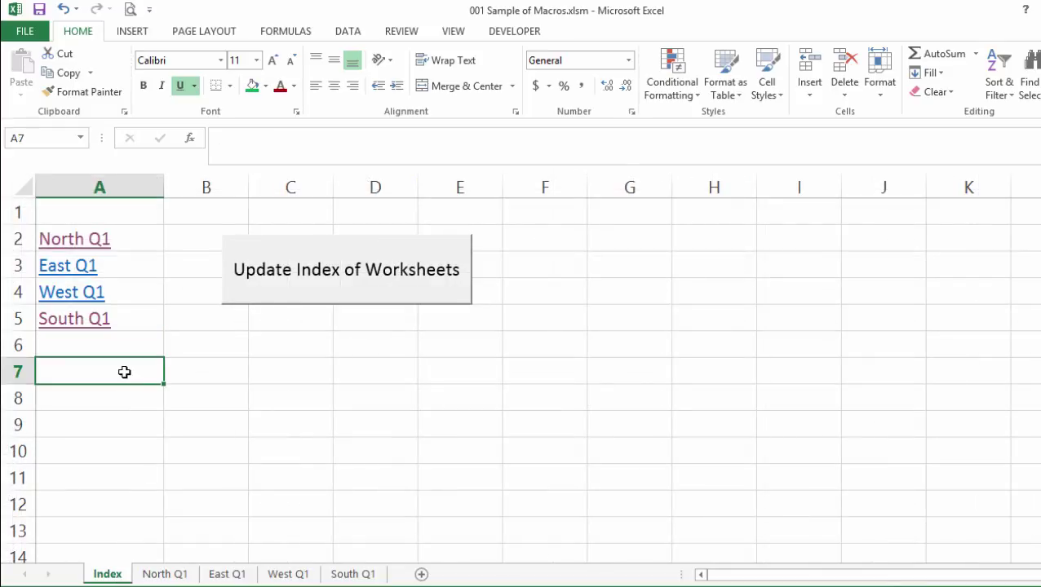
Enter 'North Q1' in cell A7 of the Index sheet and bring up its Hyperlink option.
type("North")
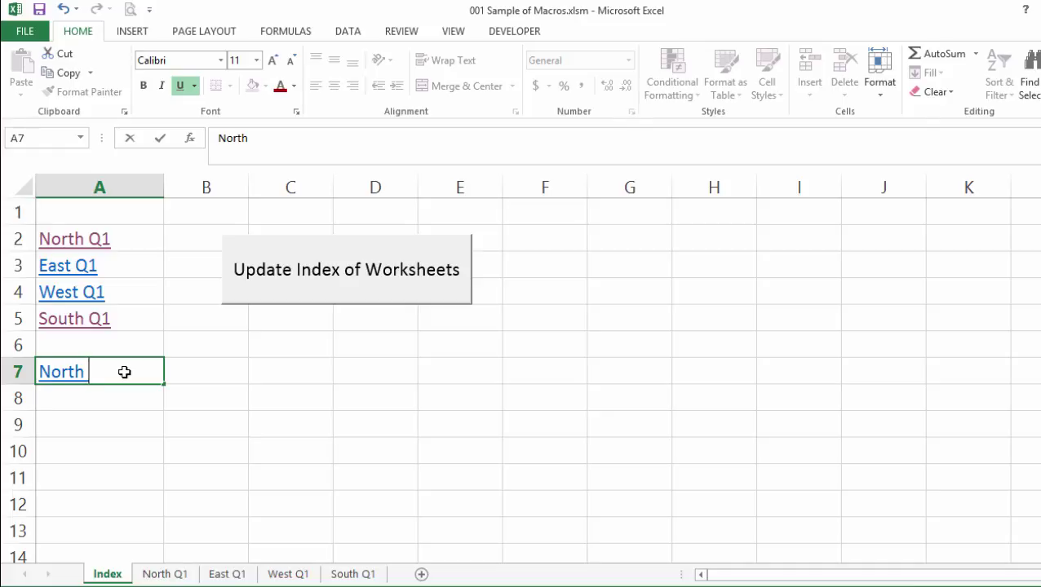
type(" Q1")
key("Return")
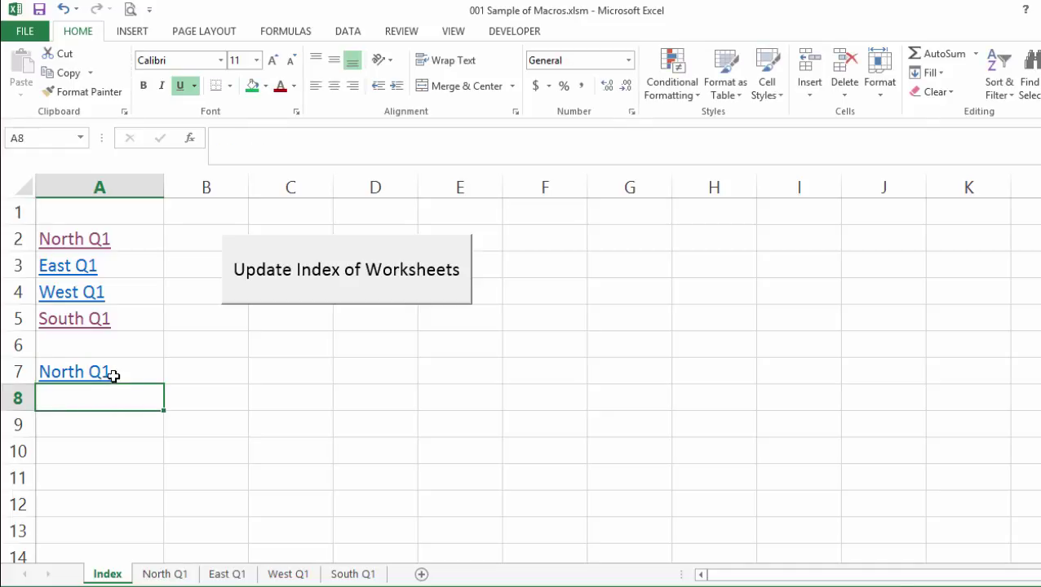
left_click(102, 372)
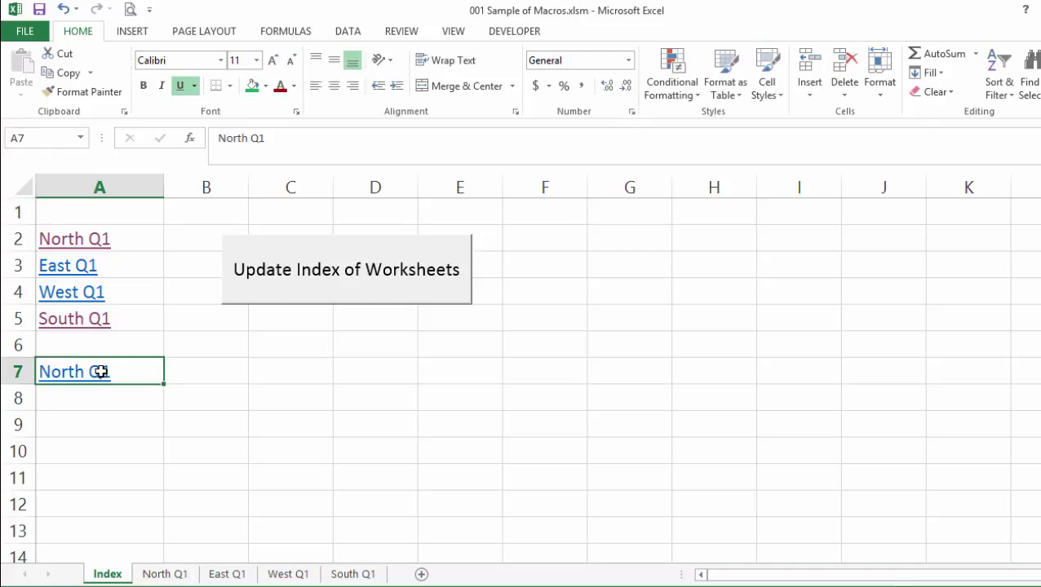
right_click(100, 371)
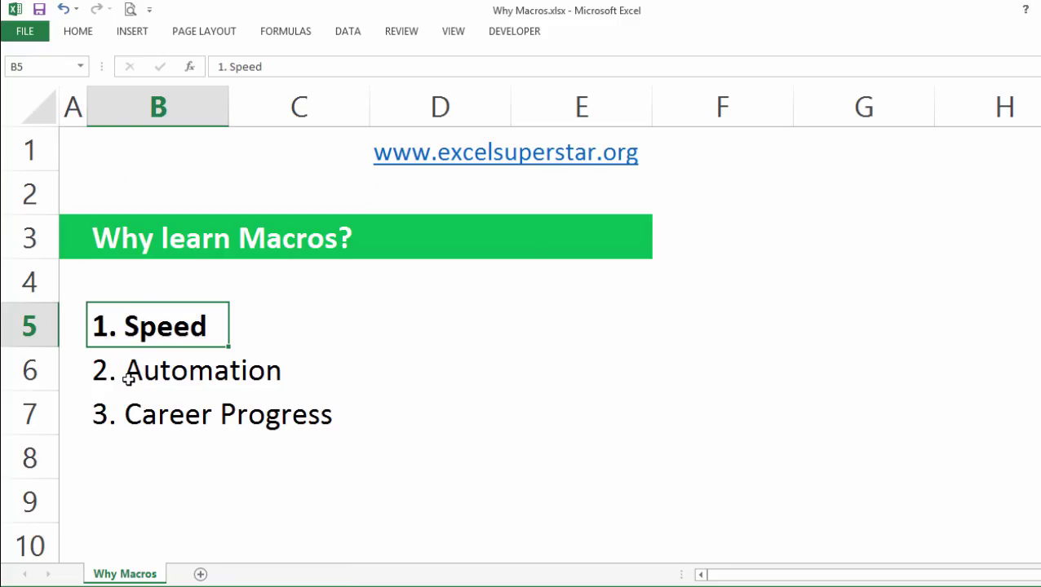
left_click(130, 377)
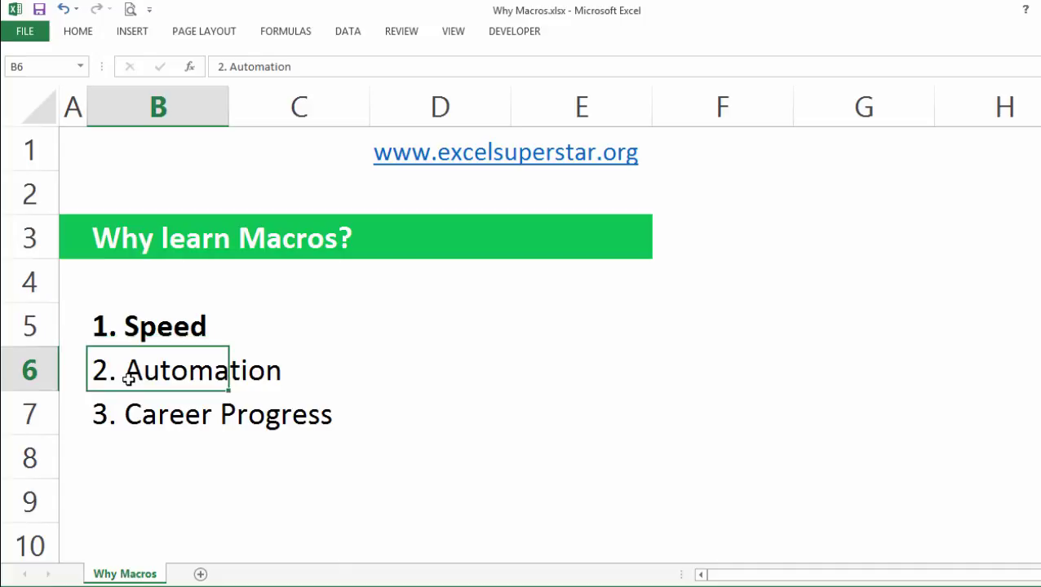
Bold the '2. Automation' entry in cell B6.
key("ctrl+b")
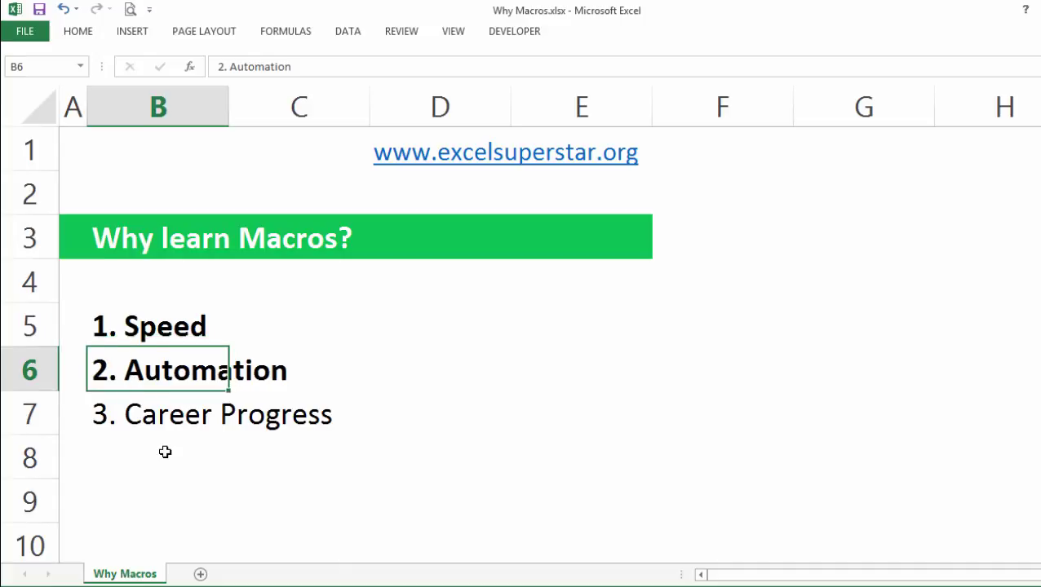
left_click(165, 452)
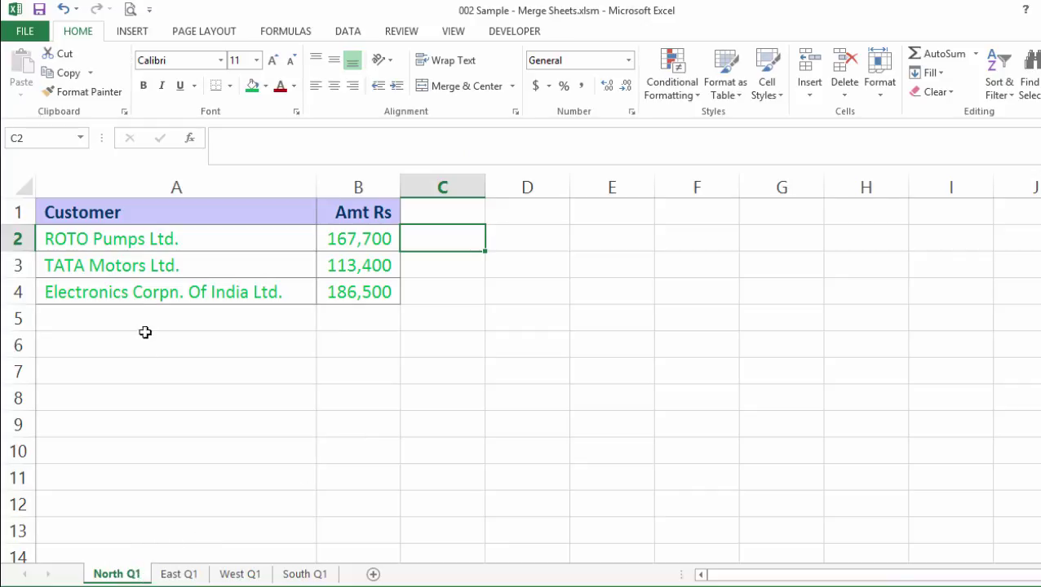
Review the customer data on the North, East, West and South Q1 sheets.
mouse_move(135, 242)
left_mouse_down()
mouse_move(130, 294)
mouse_move(346, 286)
left_mouse_up()
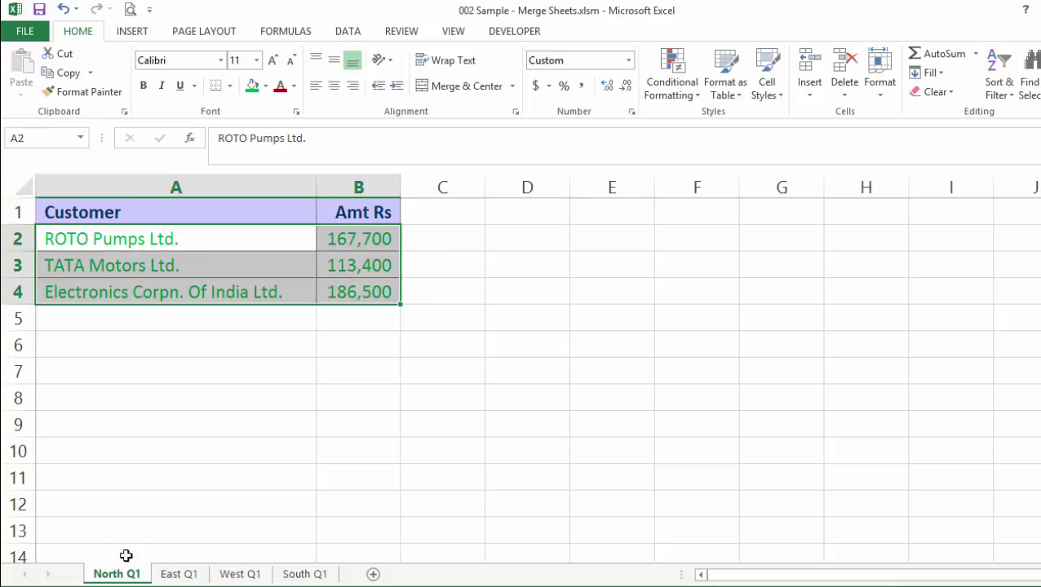
left_click(174, 576)
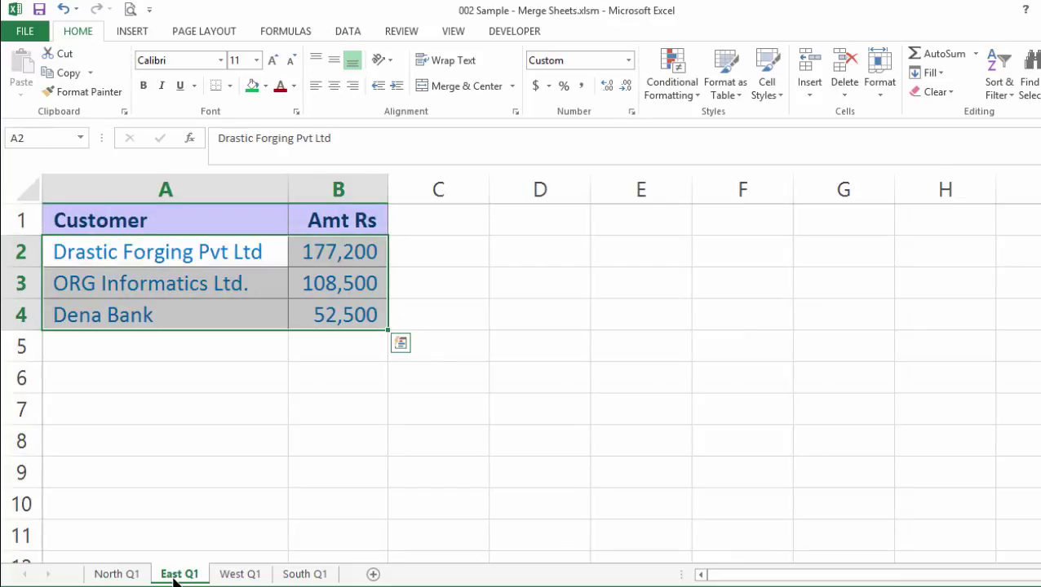
left_click(244, 576)
left_click(319, 577)
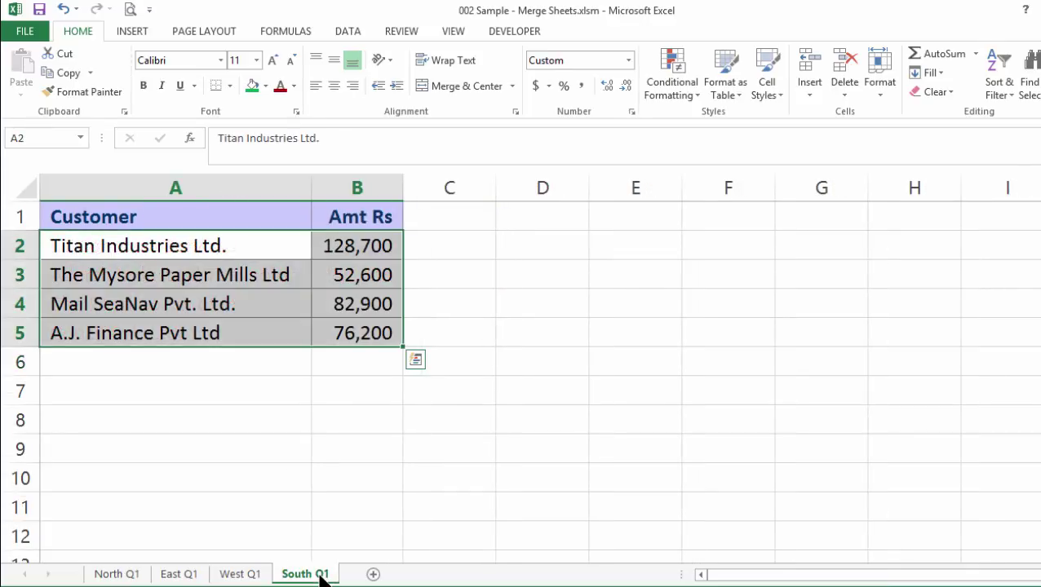
left_click(118, 574)
left_click(179, 576)
left_click(240, 576)
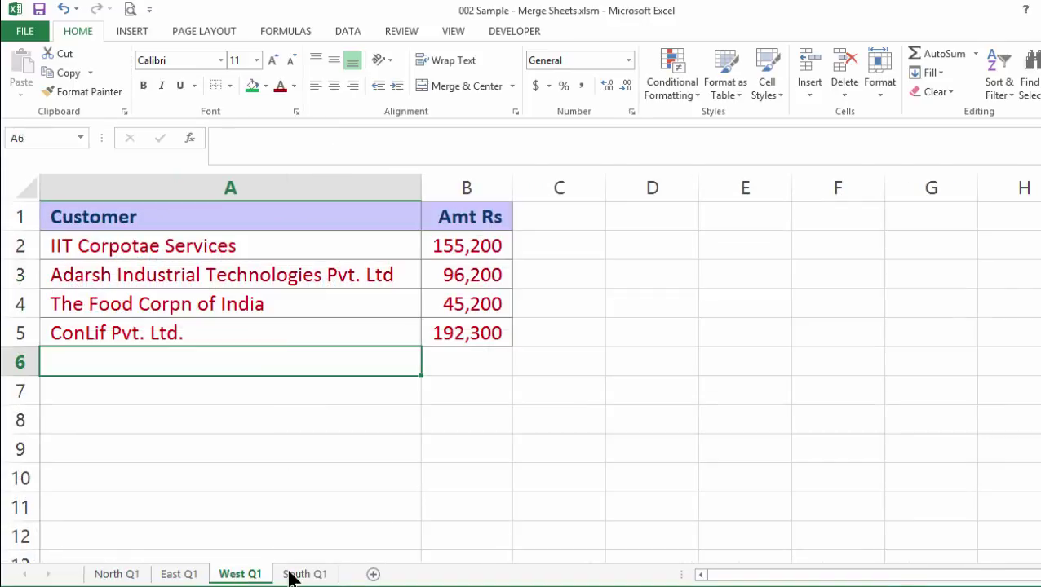
left_click(302, 576)
left_click(233, 573)
left_click(183, 576)
left_click(116, 576)
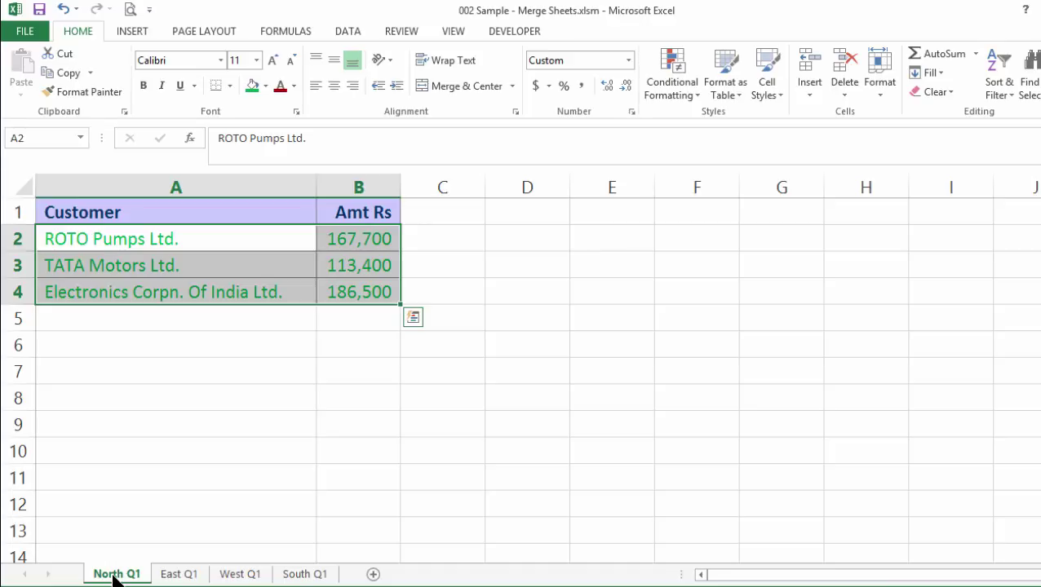
Copy the three East Q1 customer rows in A2:B4.
left_click(163, 575)
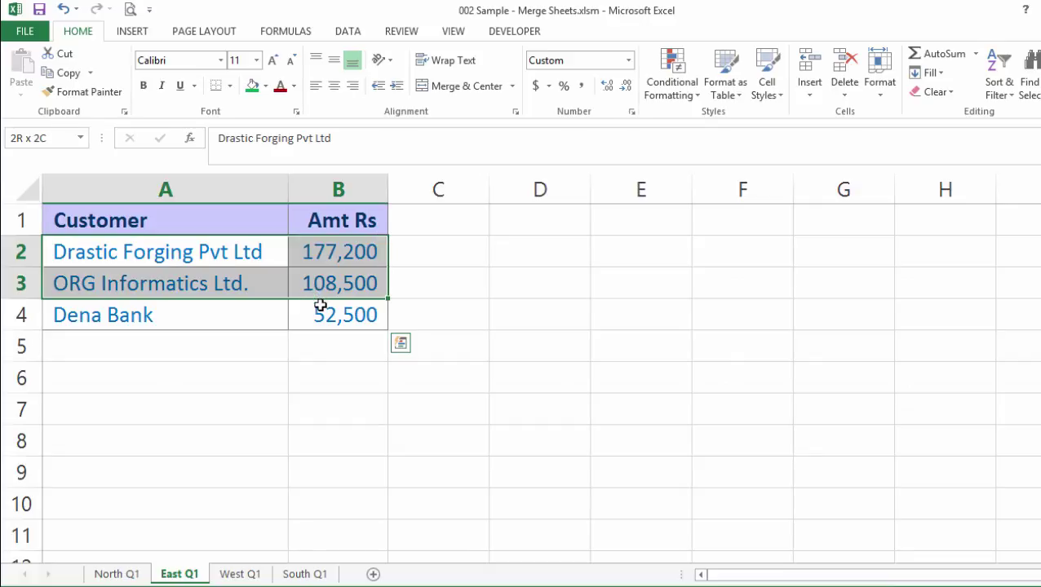
left_click_drag(140, 253, 318, 309)
key("ctrl+c")
Paste the East Q1 rows at A5 on North Q1, then clear A5:B7 again.
left_click(127, 575)
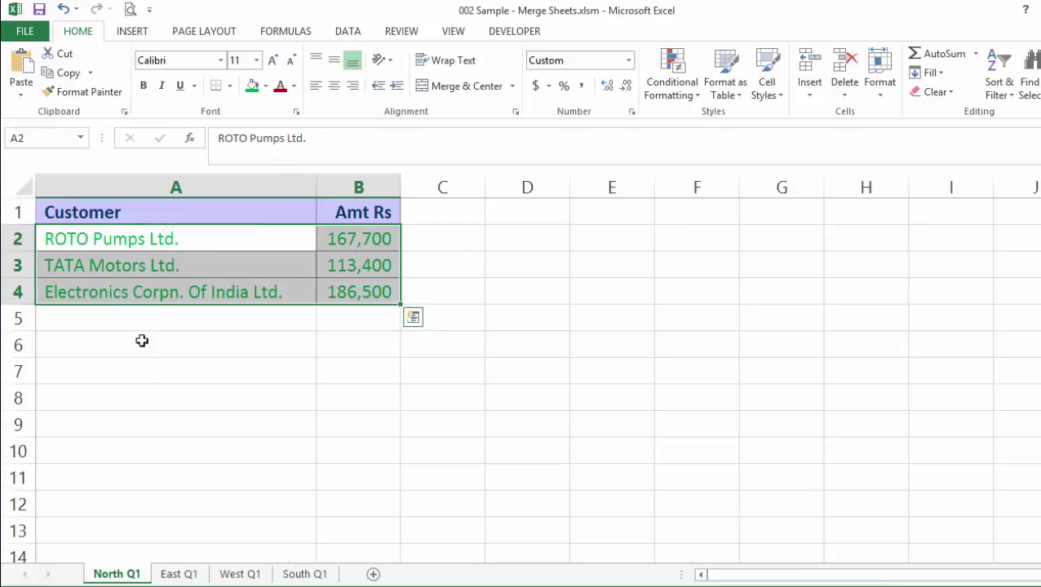
left_click(142, 317)
key("ctrl+v")
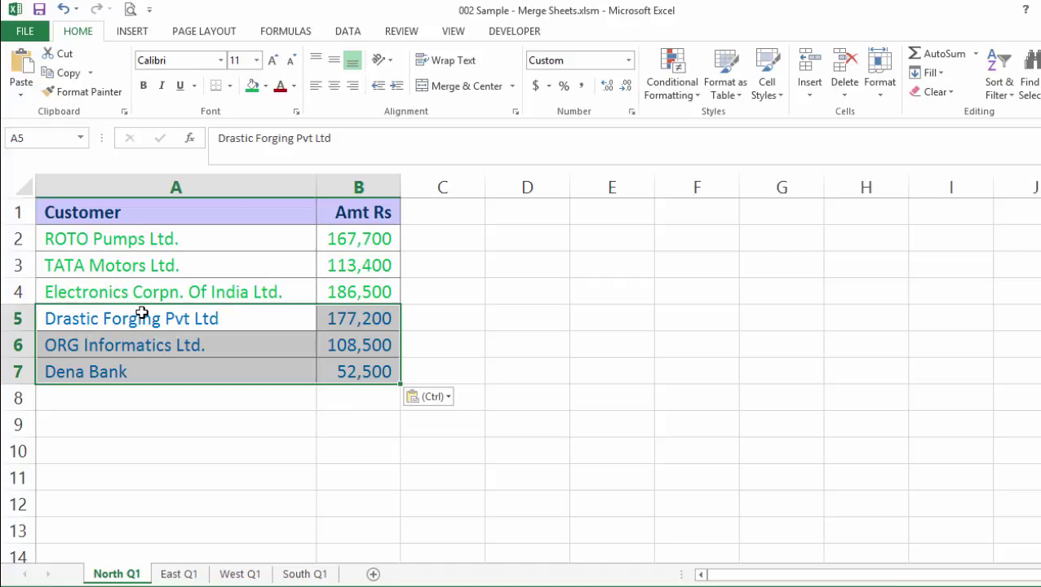
key("Delete")
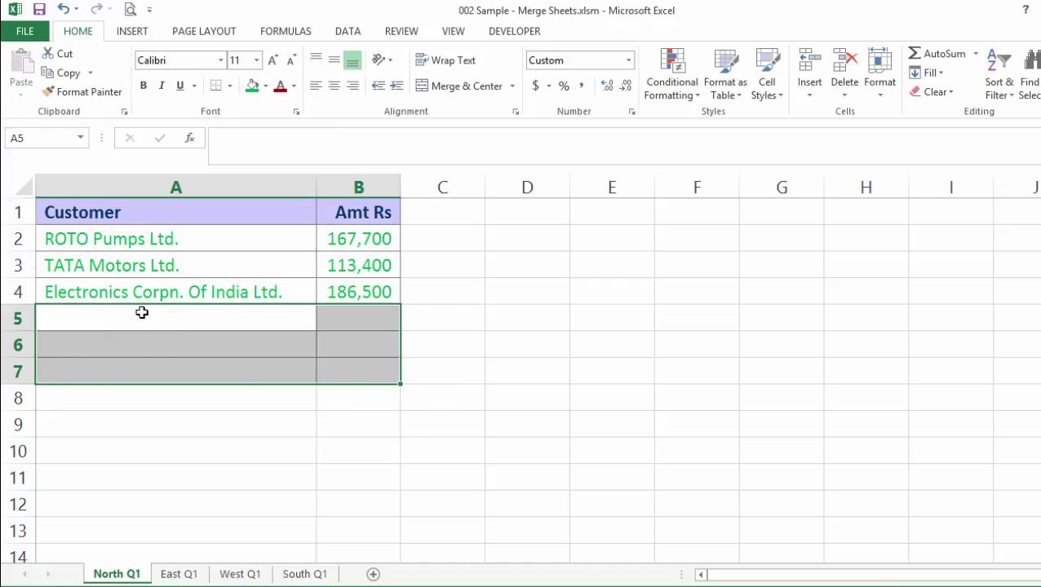
left_click(257, 411)
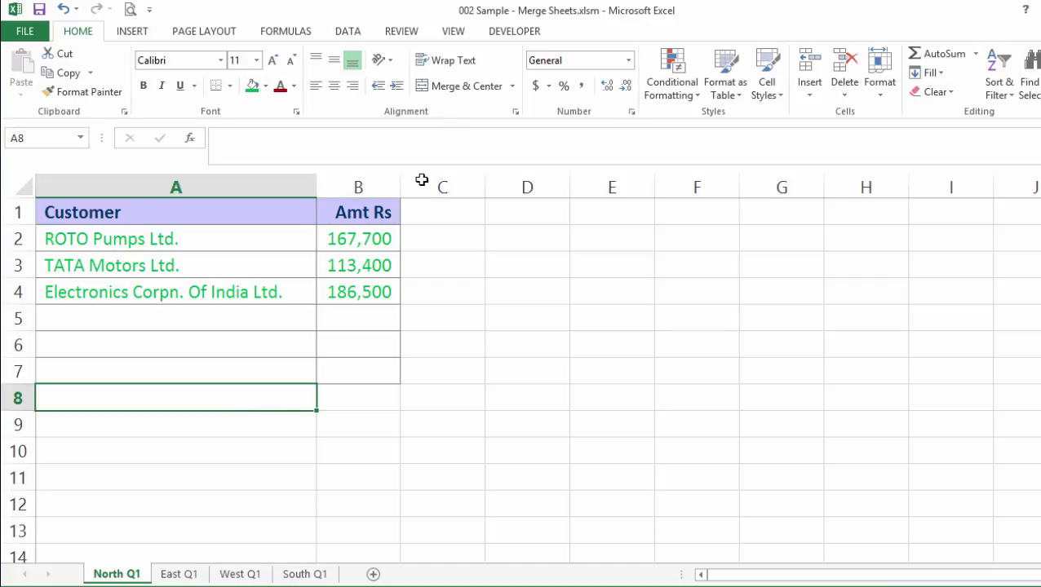
Run the MergeSheets macro from View > Macros and acknowledge its success message.
left_click(452, 32)
left_click(838, 93)
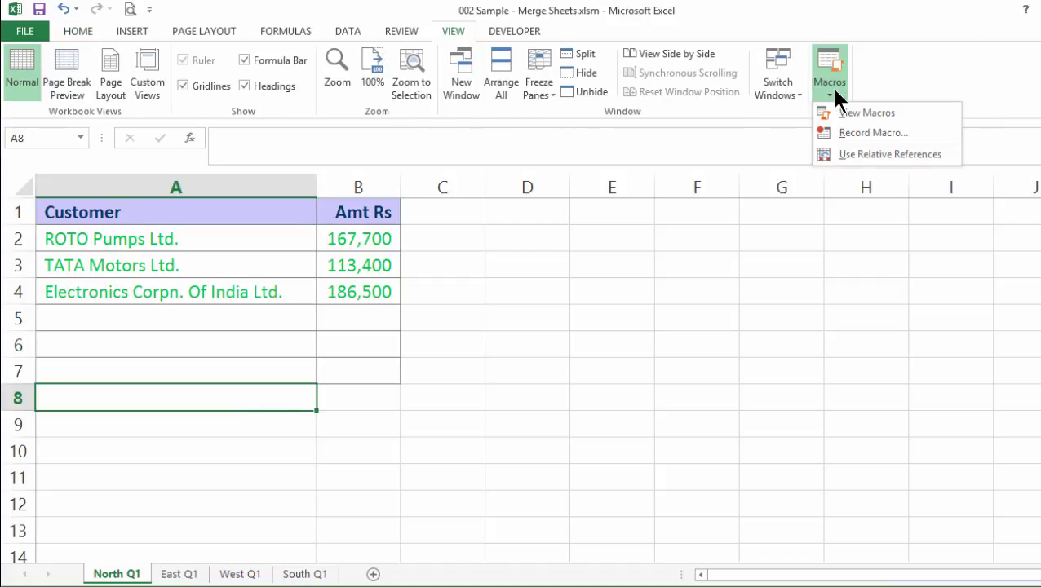
left_click(846, 111)
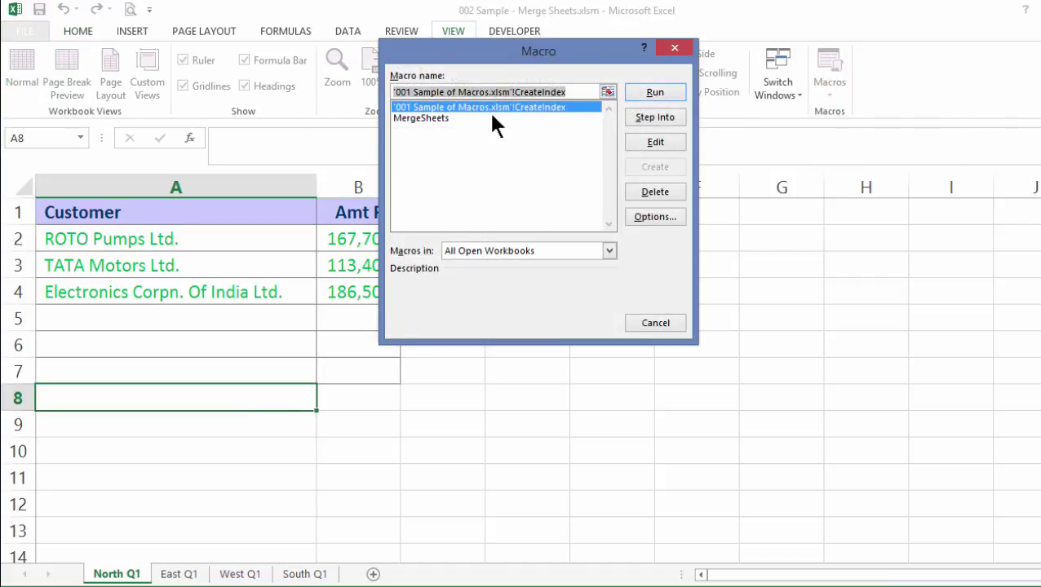
left_click(438, 118)
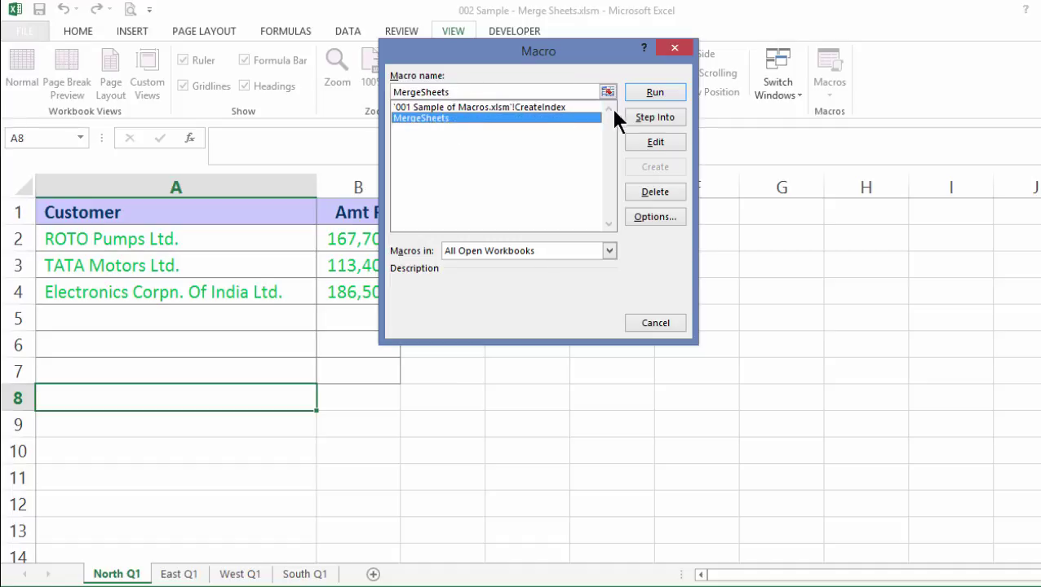
left_click(638, 95)
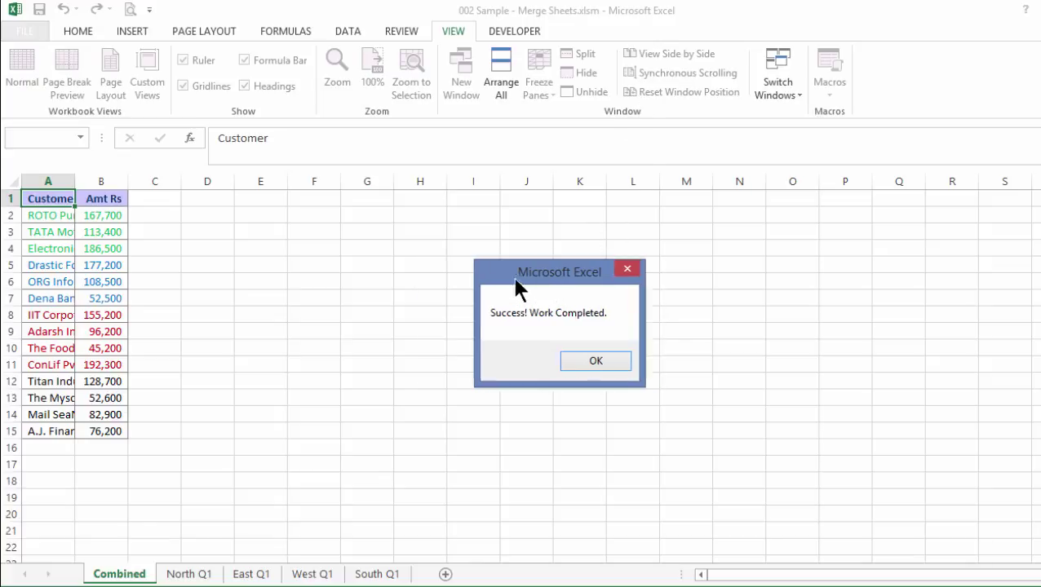
left_click_drag(566, 279, 220, 245)
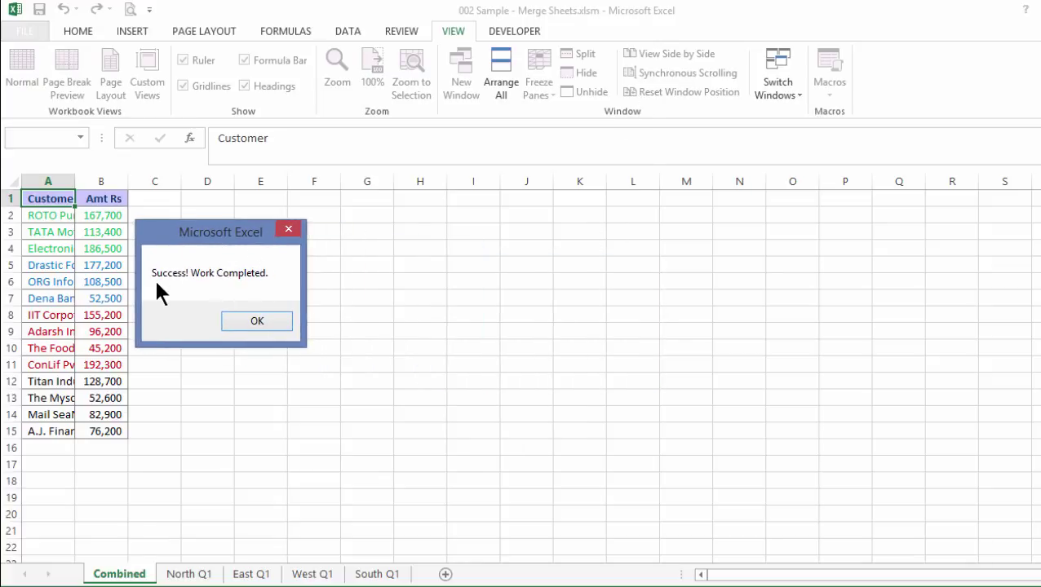
left_click(258, 320)
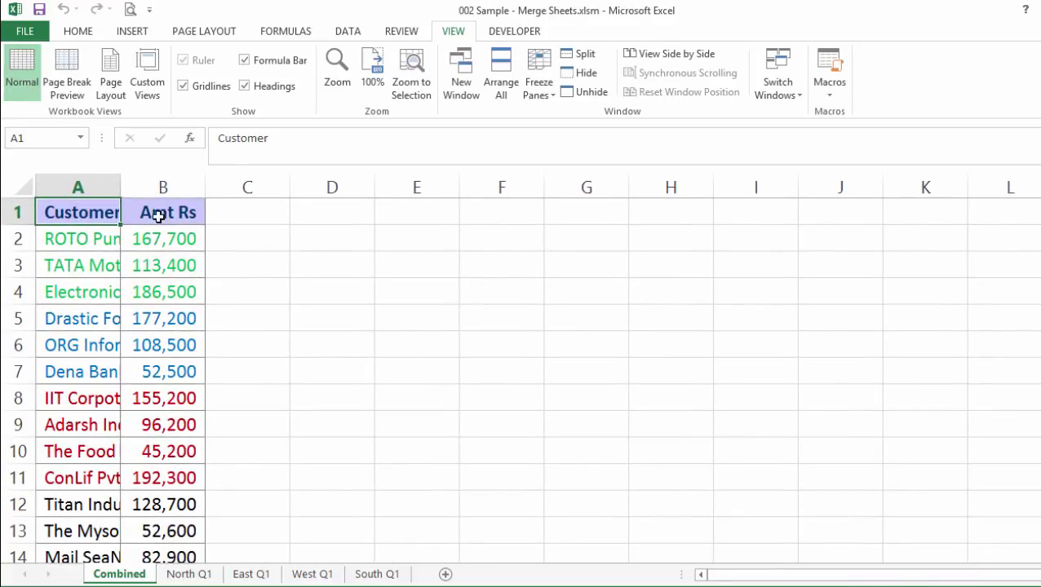
Autofit column A on the Combined sheet so full customer names show.
double_click(121, 187)
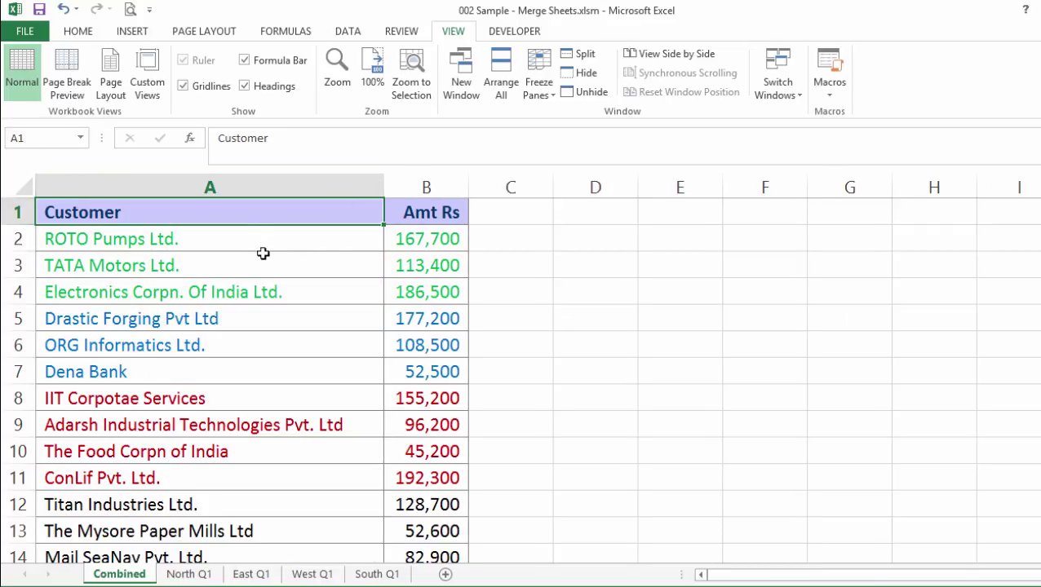
scroll(247, 332, "down", 3)
scroll(246, 337, "up", 2)
scroll(247, 334, "up", 1)
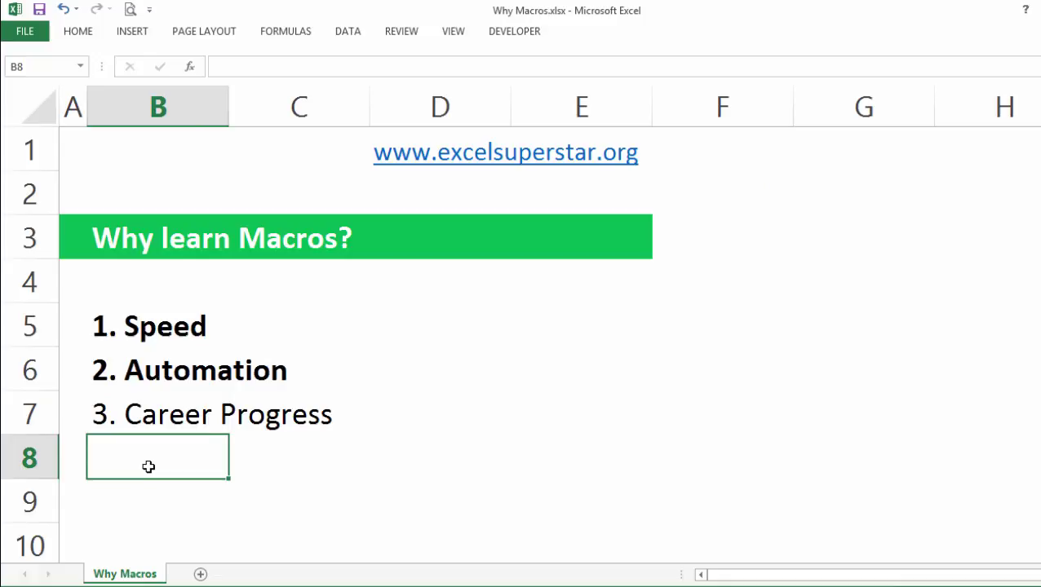
Bold '3. Career Progress' in cell B7, then select B9.
left_click(144, 418)
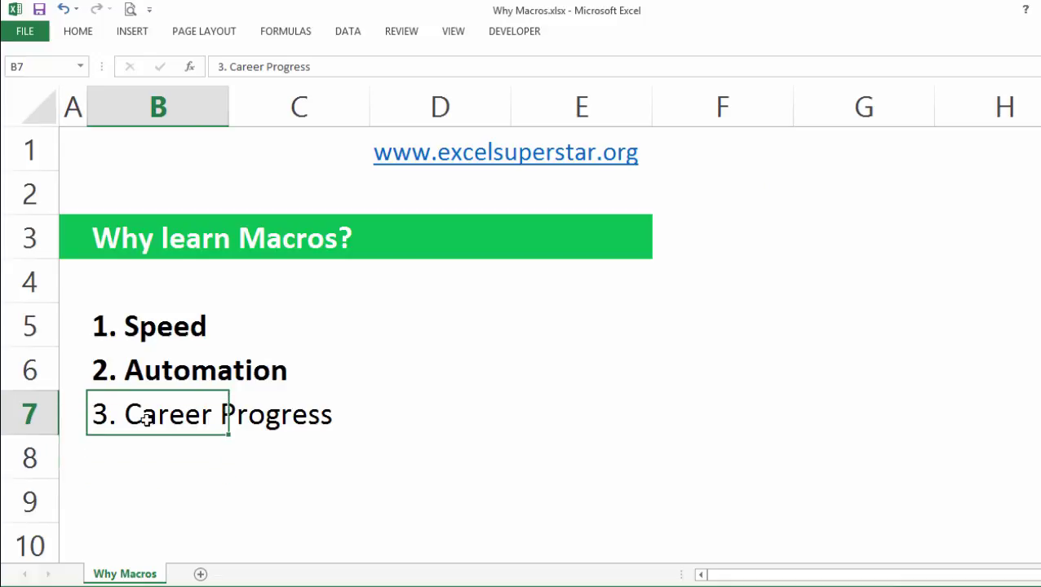
left_click(194, 462)
left_click(196, 417)
key("ctrl+b")
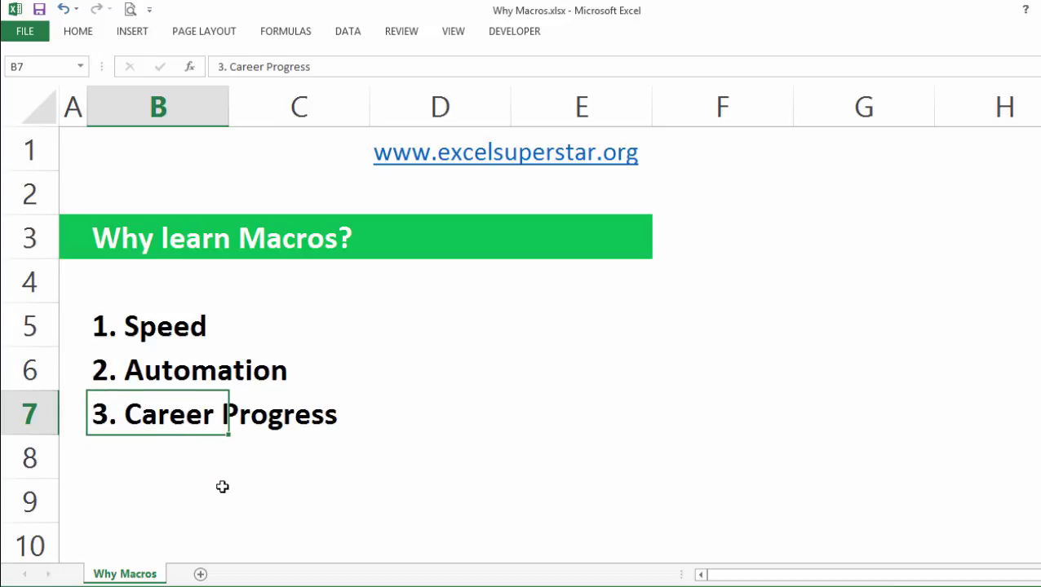
left_click(222, 487)
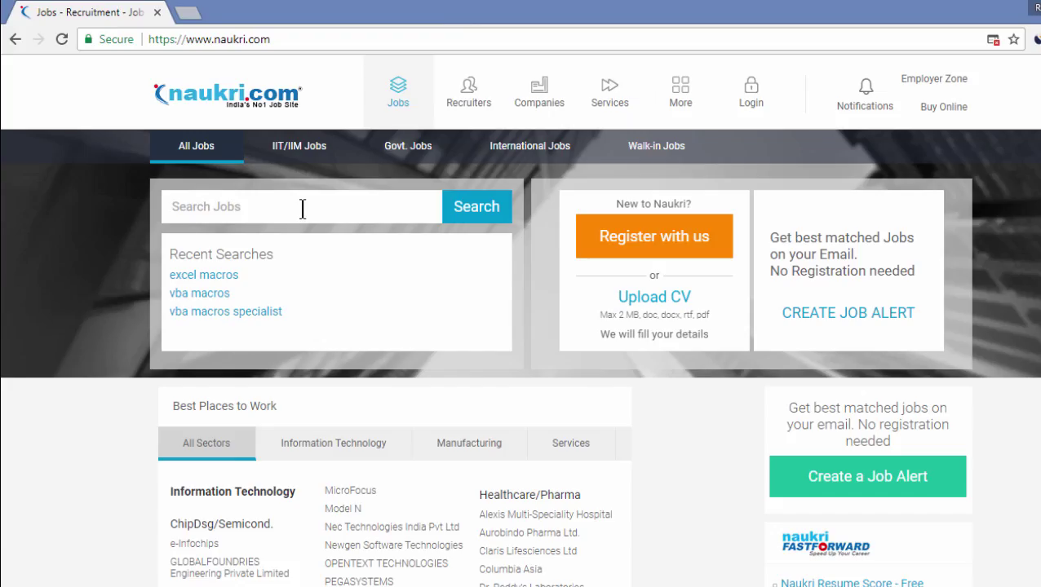
Search Naukri.com jobs for the skill 'excel macros' and scroll the results.
left_click(301, 210)
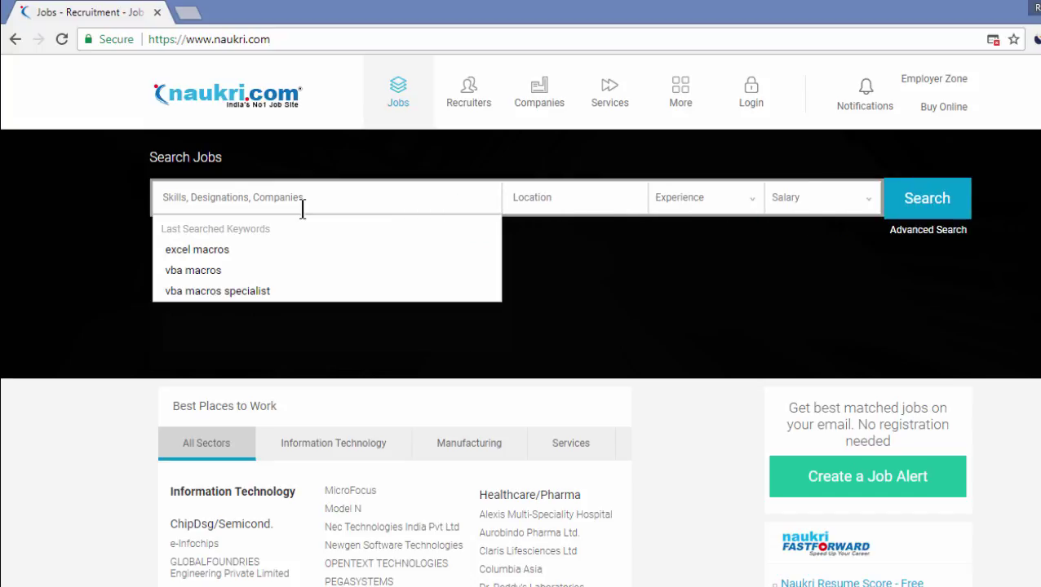
type("excel mar")
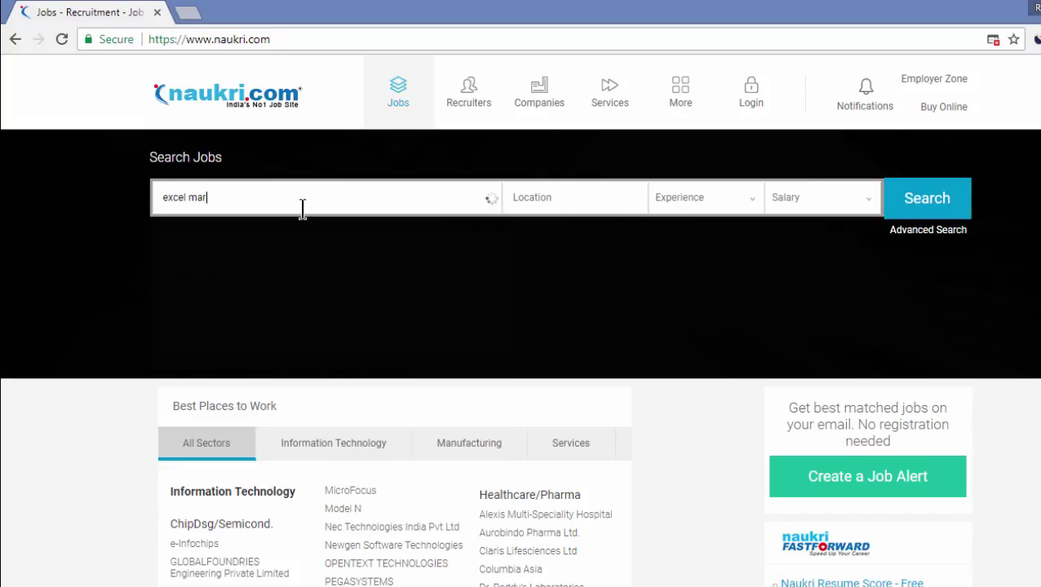
type("s")
key("BackSpace")
key("BackSpace")
type("cros")
key("Return")
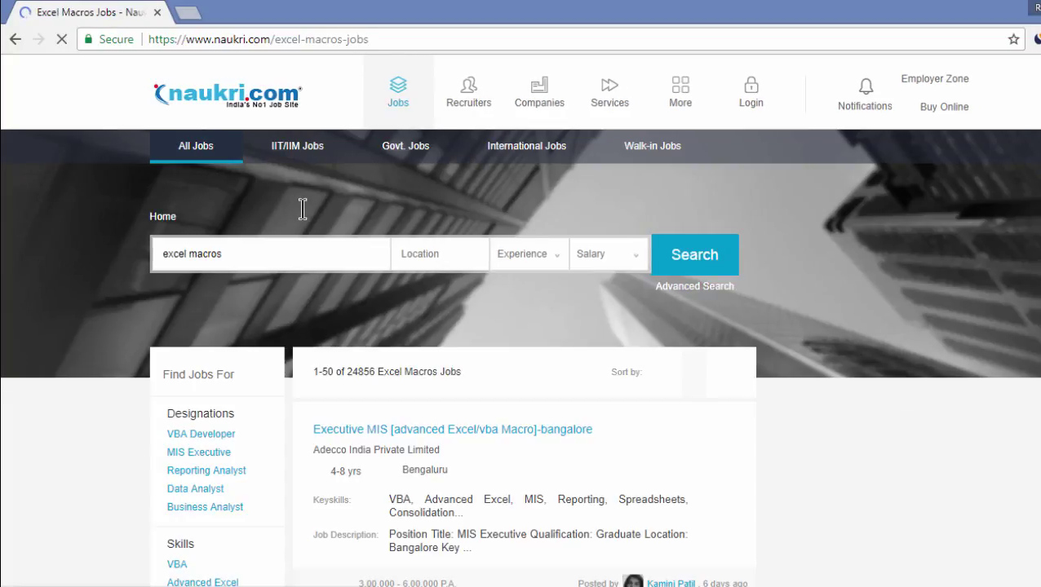
scroll(394, 219, "down", 2)
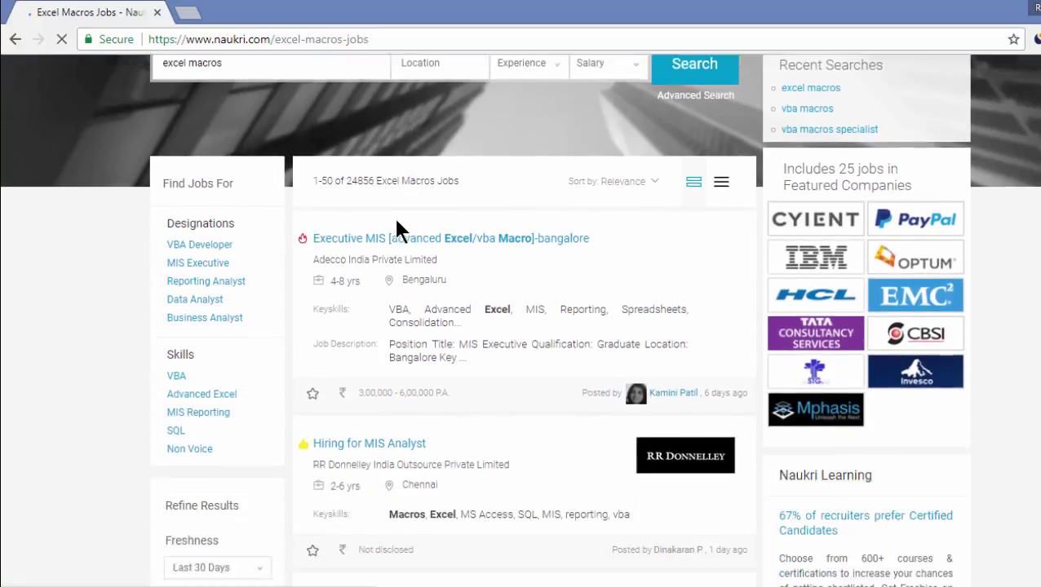
scroll(396, 221, "down", 1)
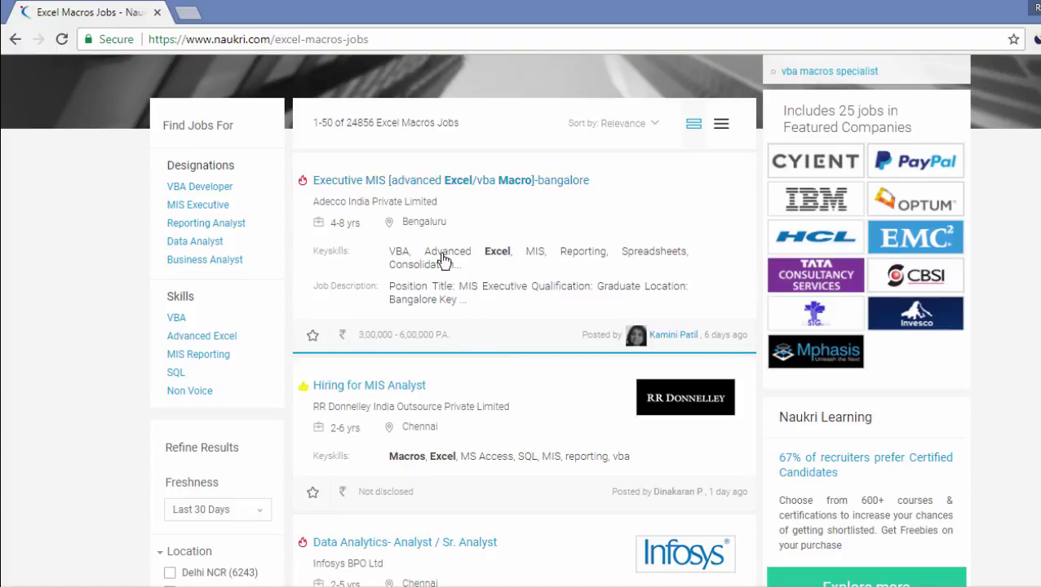
Scroll down the Naukri excel macros results, highlighting each listing's salary range.
scroll(443, 259, "down", 2)
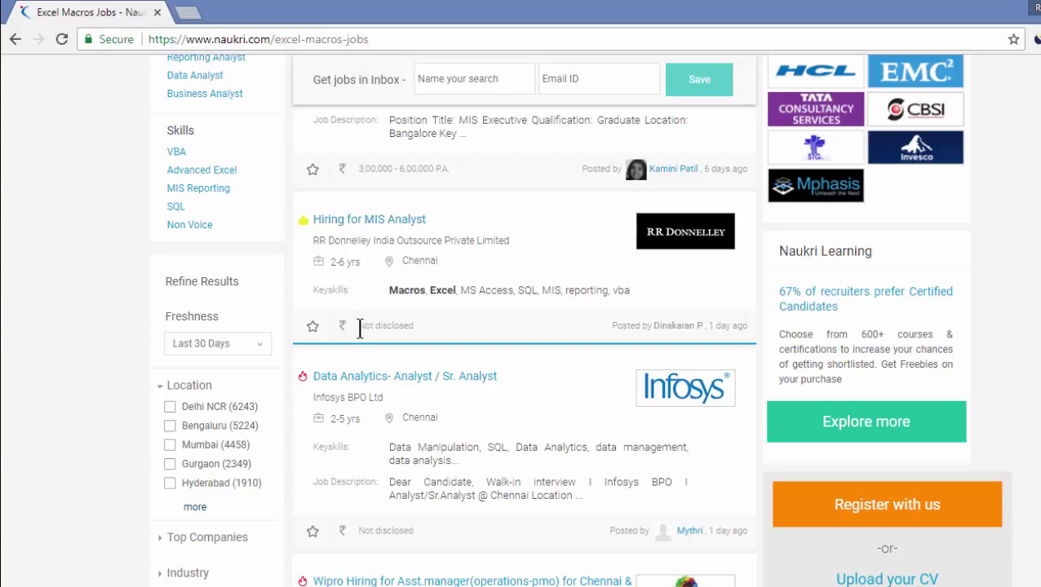
left_click_drag(362, 328, 413, 325)
scroll(416, 327, "down", 1)
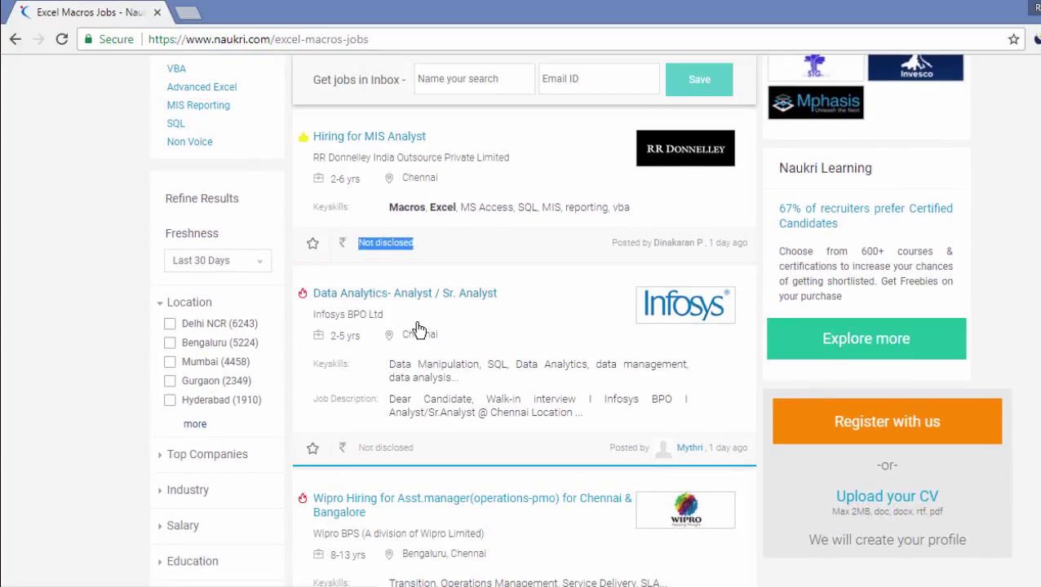
scroll(417, 329, "down", 2)
scroll(417, 329, "down", 1)
scroll(418, 329, "down", 1)
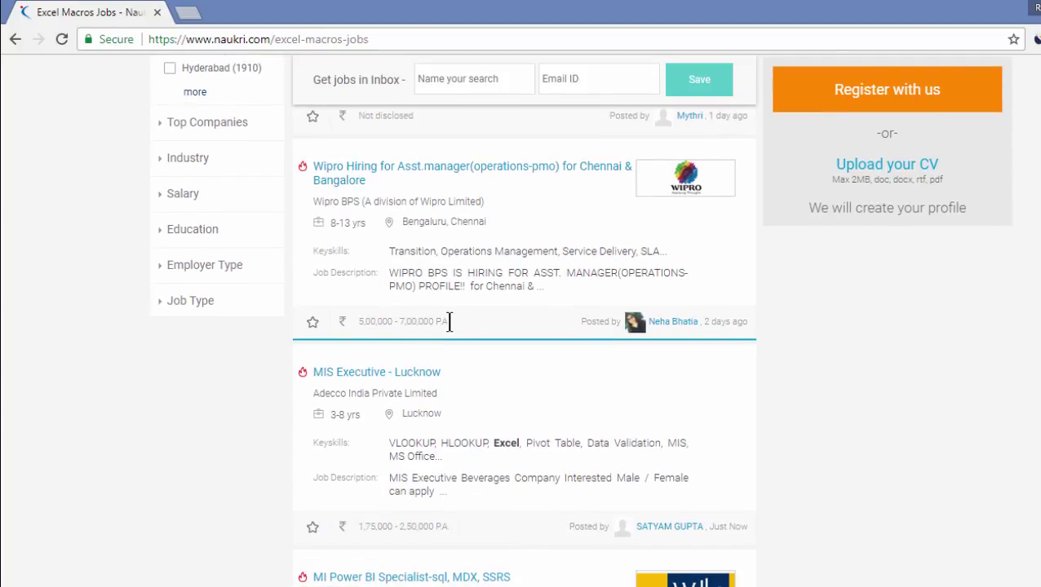
left_click_drag(448, 321, 357, 322)
scroll(412, 361, "down", 1)
scroll(447, 366, "down", 1)
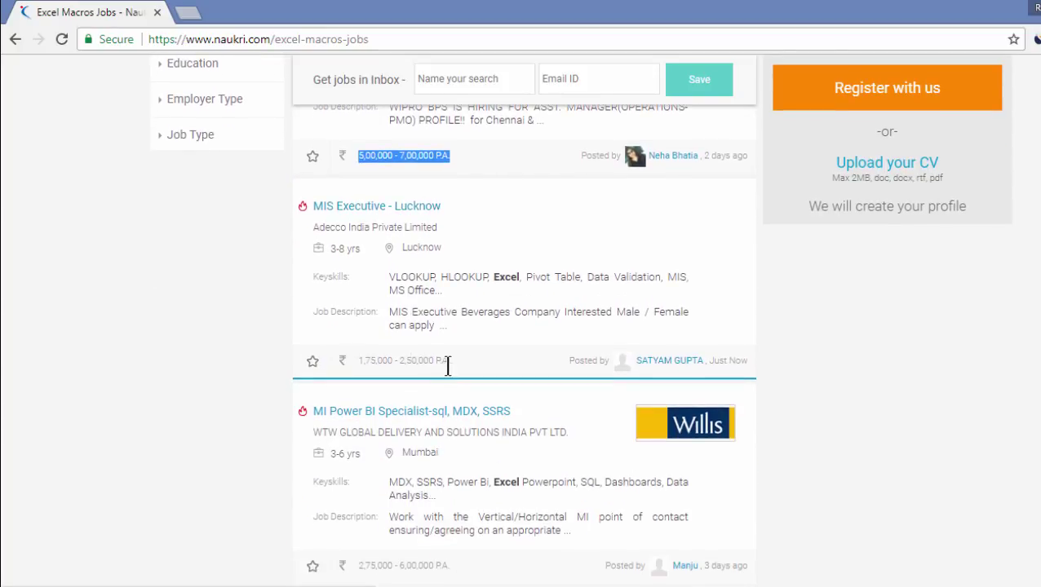
left_click_drag(447, 360, 356, 360)
scroll(411, 372, "down", 1)
scroll(472, 398, "down", 2)
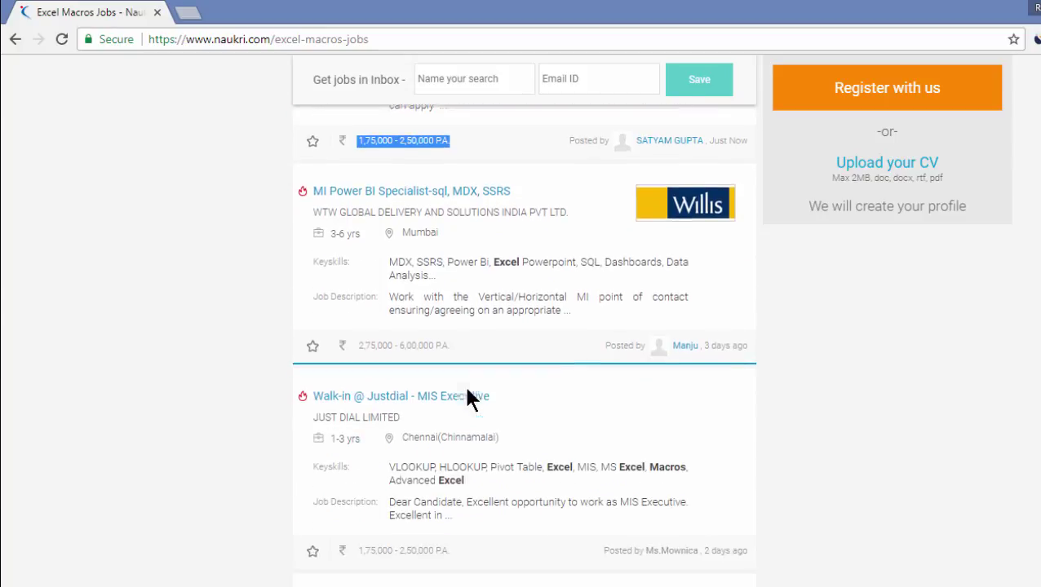
scroll(469, 398, "down", 1)
left_click_drag(356, 318, 459, 326)
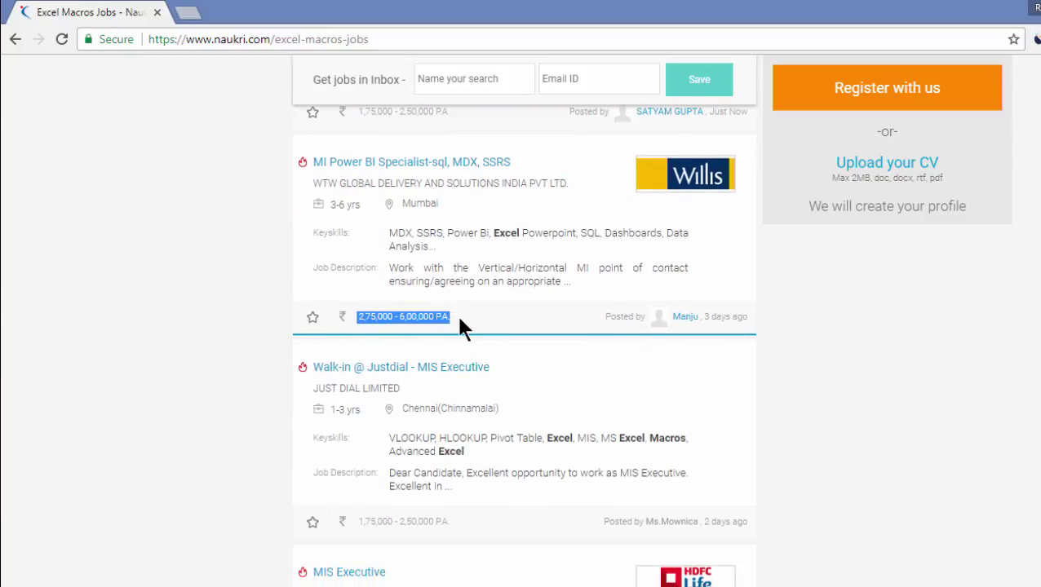
Browse further to the MIS Executive and MIS Analyst roles paying 1,75,000–2,50,000 up to 2,75,000–6,00,000 P.A.
scroll(479, 376, "up", 2)
scroll(479, 377, "down", 2)
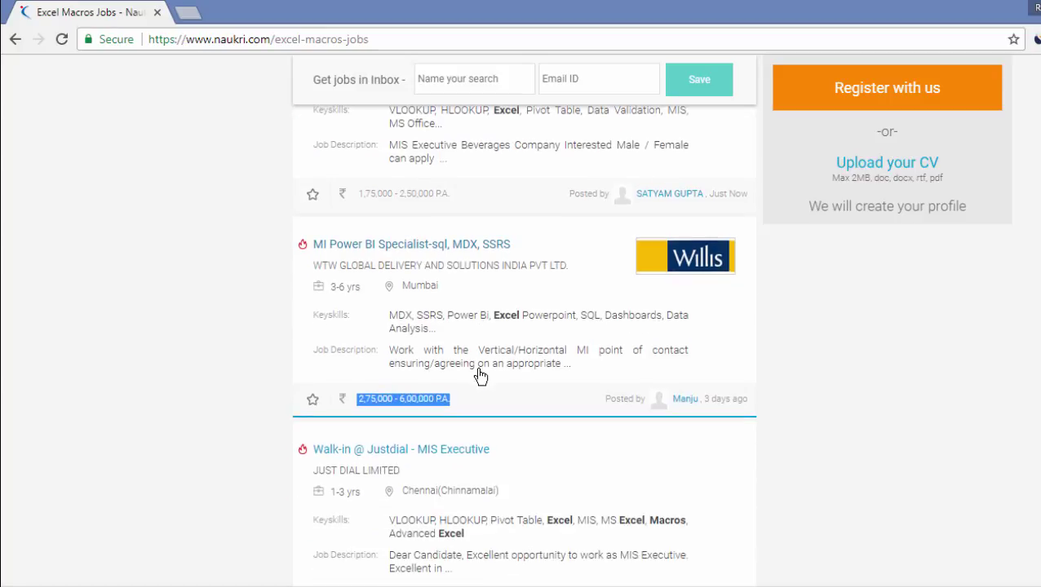
scroll(477, 376, "down", 1)
scroll(477, 376, "down", 1)
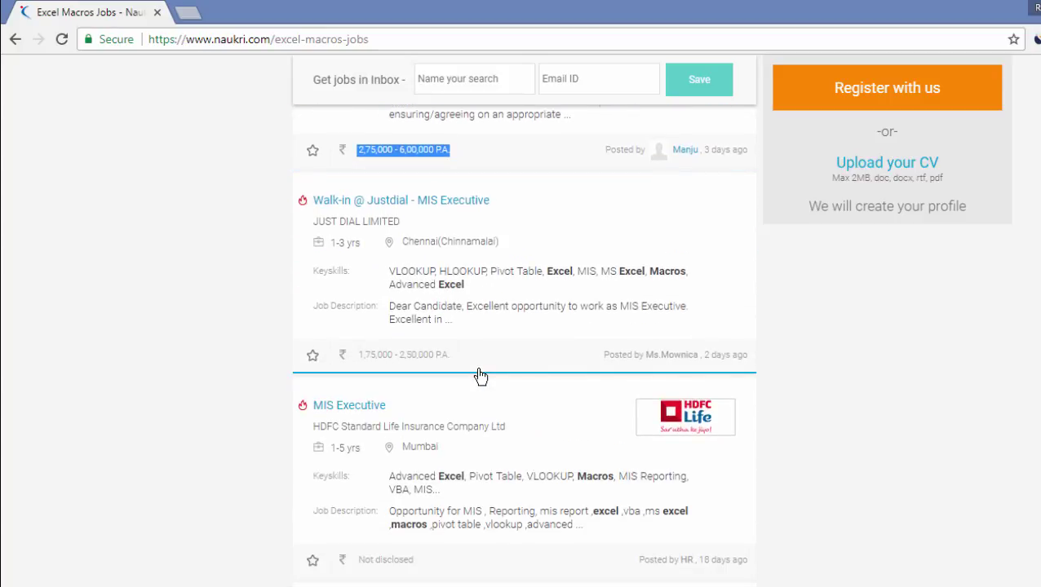
scroll(480, 376, "down", 1)
scroll(481, 380, "down", 1)
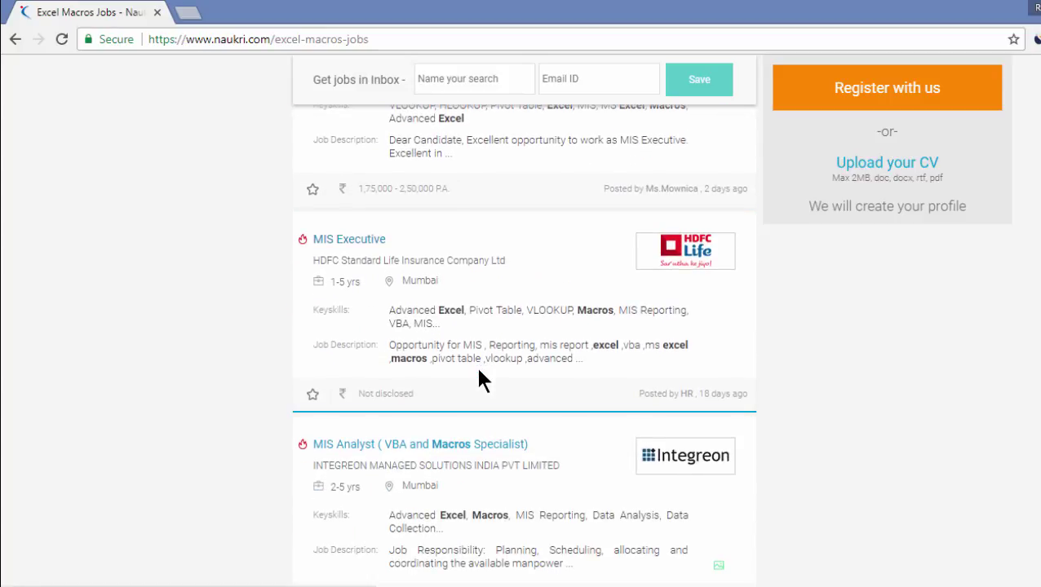
scroll(480, 377, "down", 2)
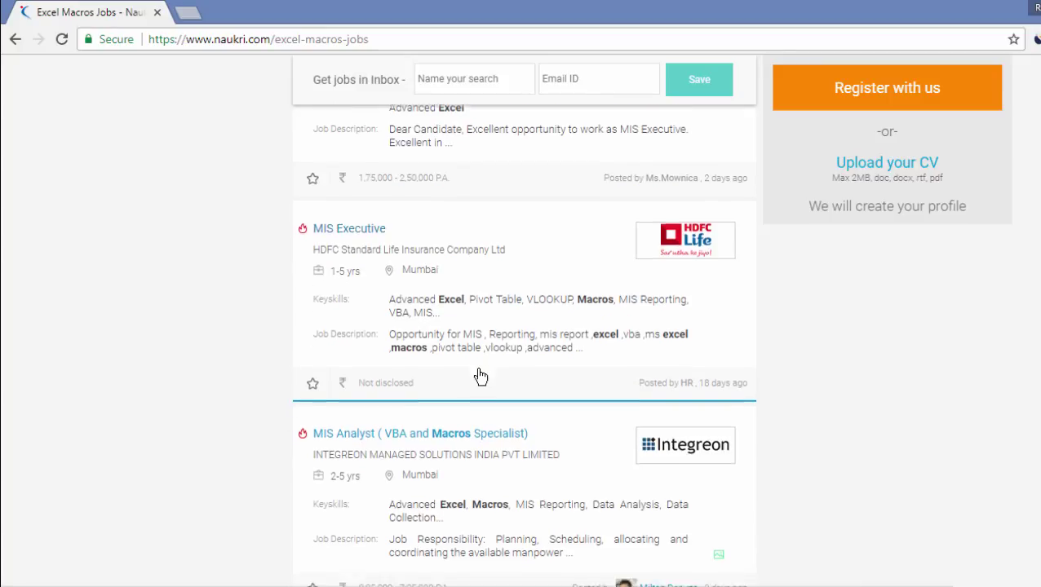
scroll(480, 376, "down", 1)
scroll(481, 376, "down", 1)
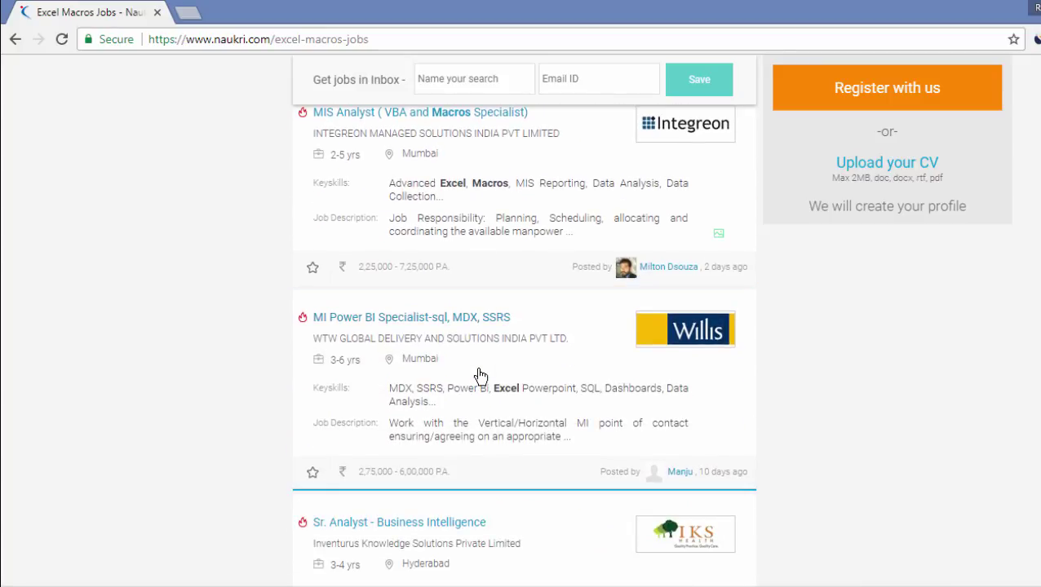